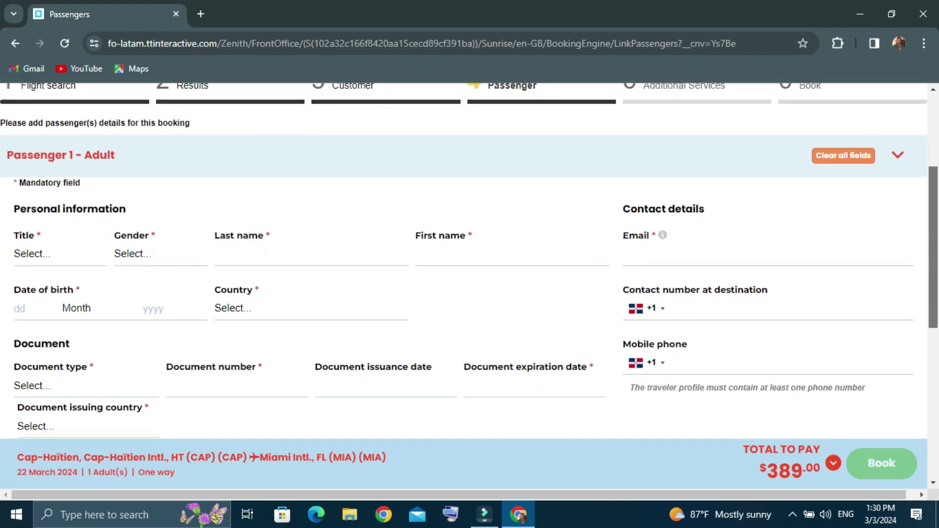
Set Passenger 1's title to Mr. from the Title dropdown
{"action": "left_click", "coordinate": [31, 253]}
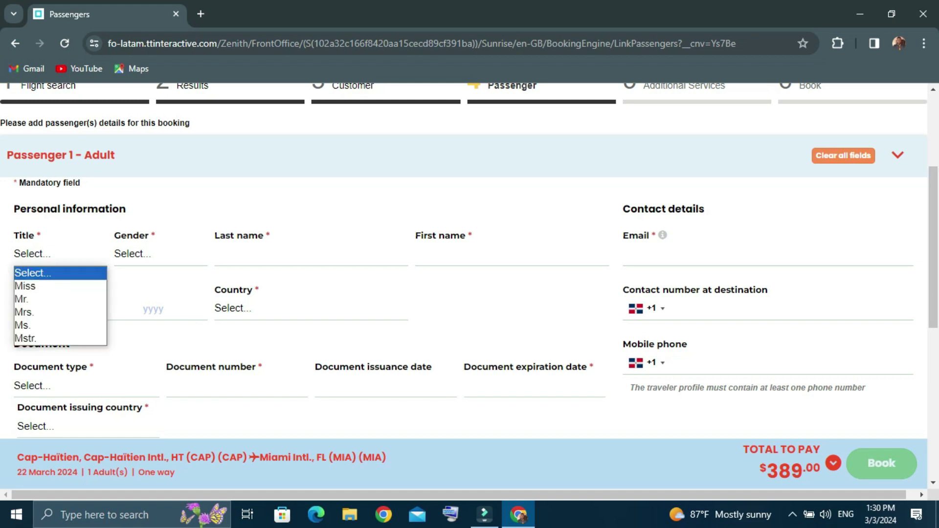
{"action": "key", "text": "Down"}
{"action": "key", "text": "Down"}
{"action": "key", "text": "Down"}
{"action": "key", "text": "Down"}
{"action": "key", "text": "Down"}
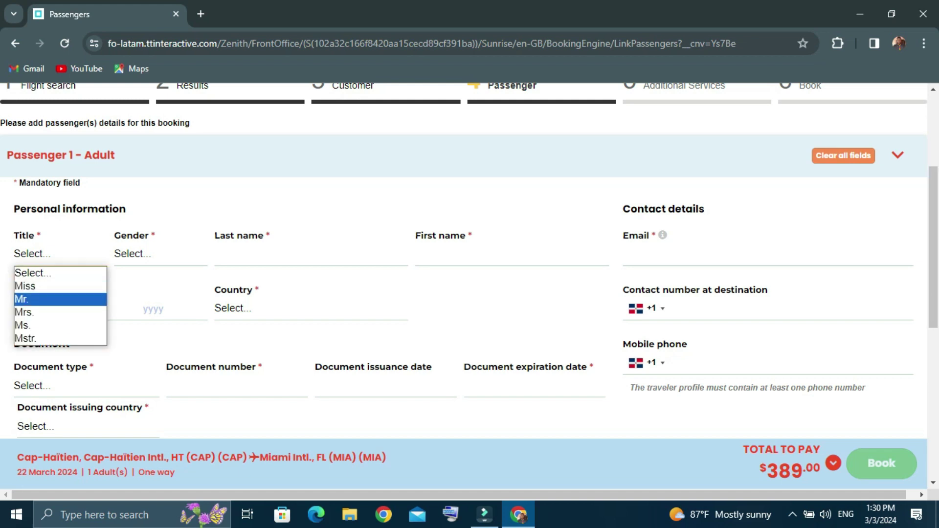
{"action": "key", "text": "Up"}
{"action": "key", "text": "Up"}
{"action": "key", "text": "Up"}
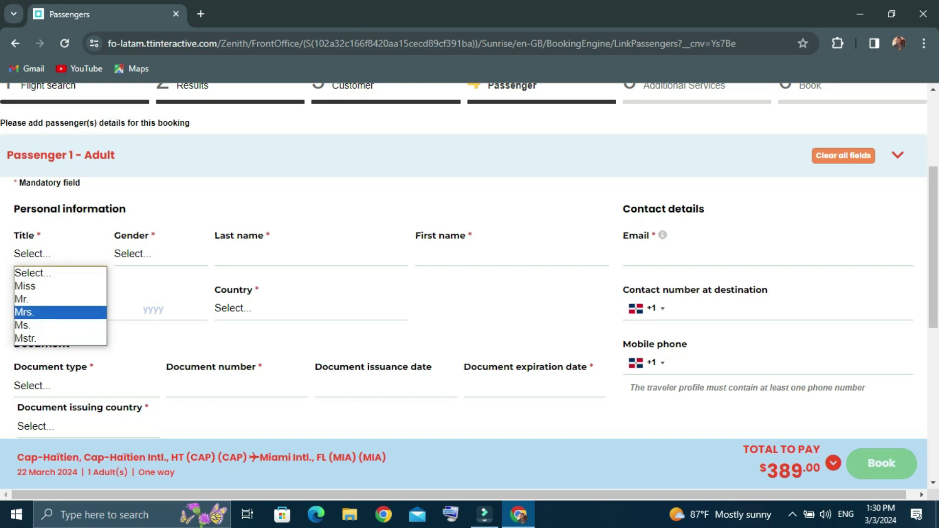
{"action": "key", "text": "Return"}
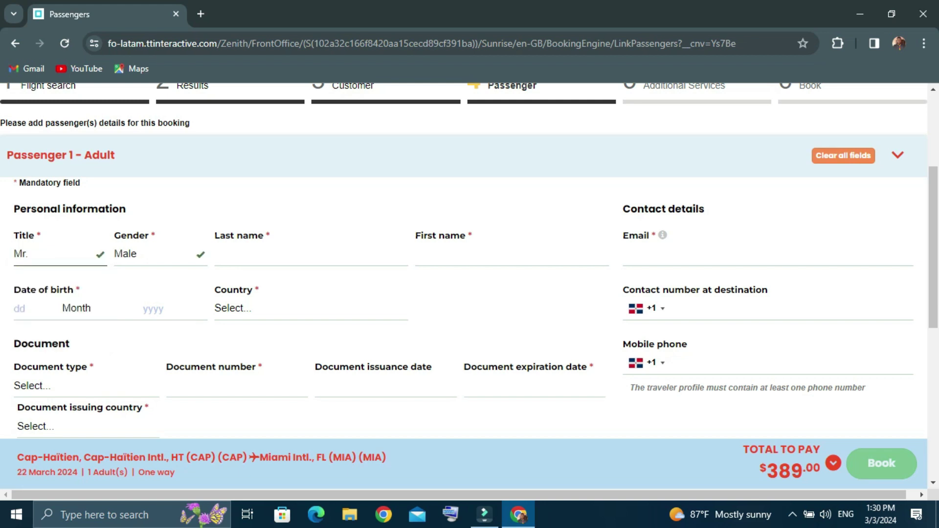
Enter the passenger's last name and first name
{"action": "left_click", "coordinate": [296, 254]}
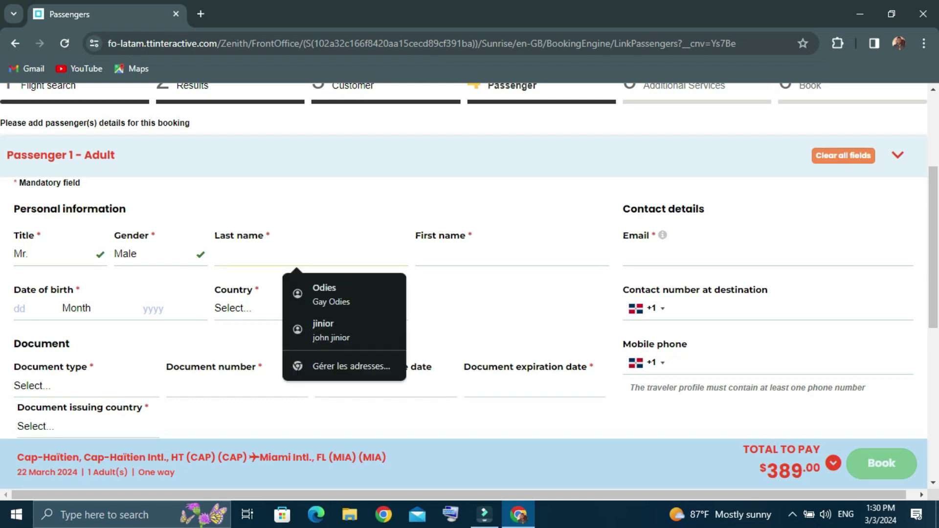
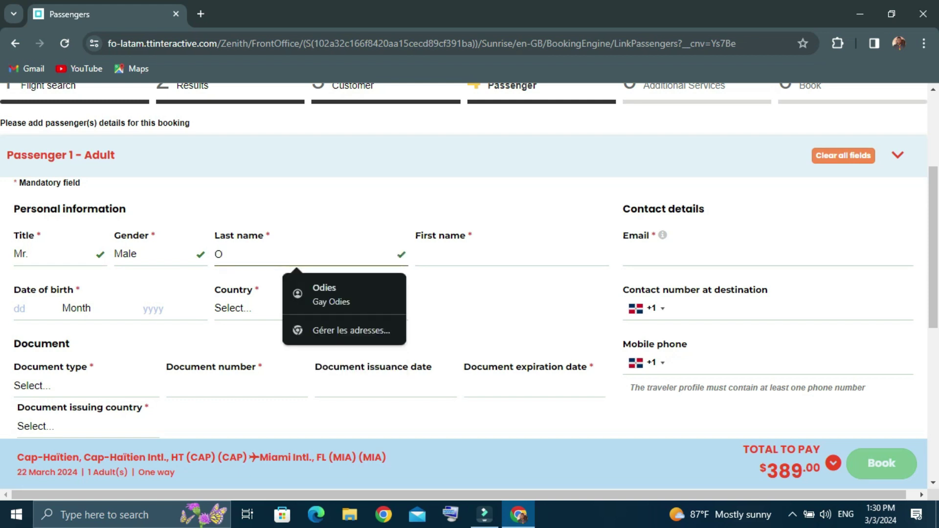
{"action": "left_click", "coordinate": [511, 254]}
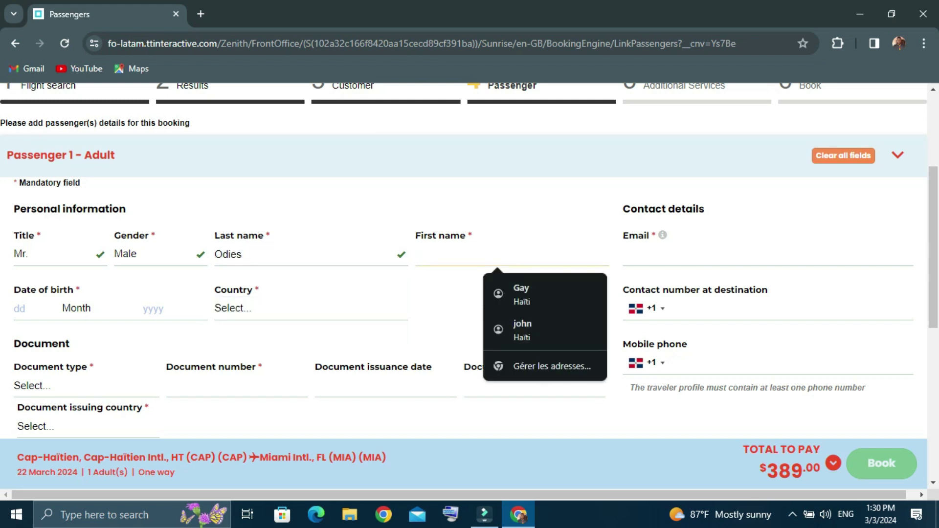
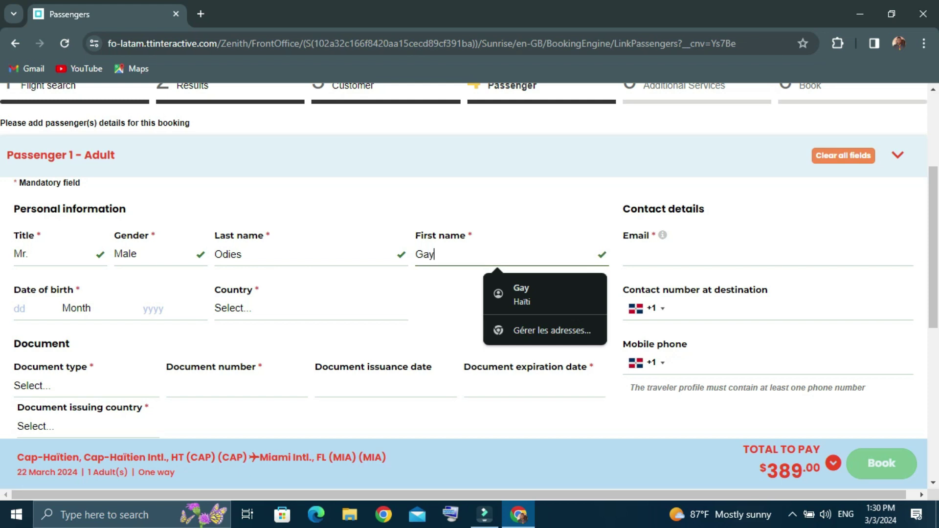
{"action": "left_click", "coordinate": [767, 255]}
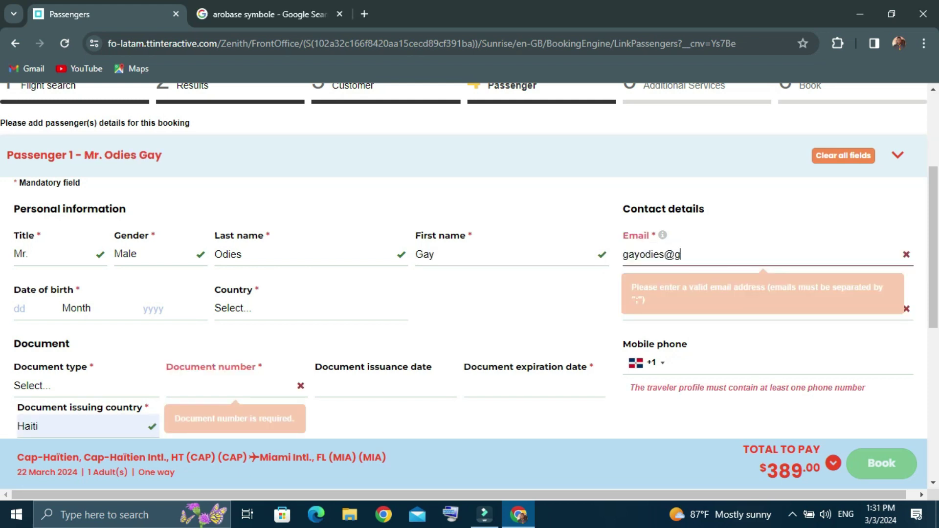
Enter the contact email address and a birth date of 05 December 1998
{"action": "type", "text": "mail.com"}
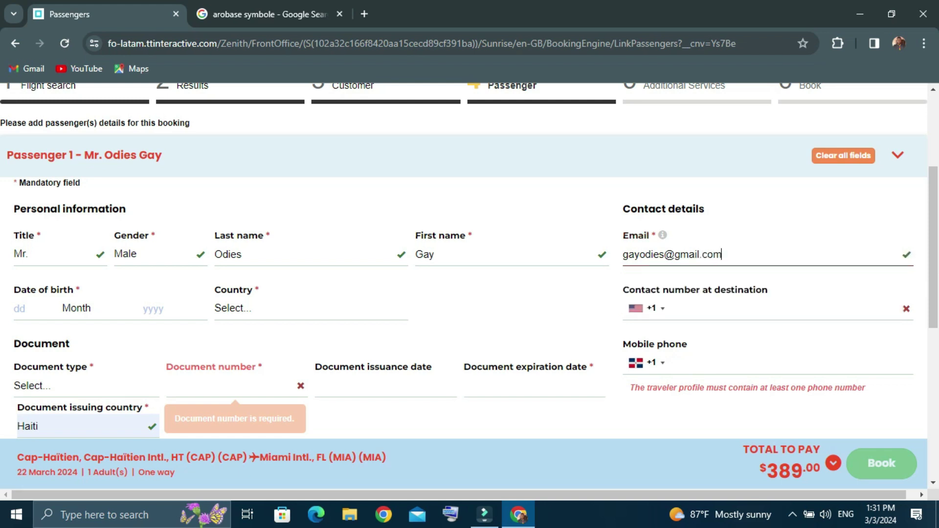
{"action": "key", "text": "Tab"}
{"action": "type", "text": "05"}
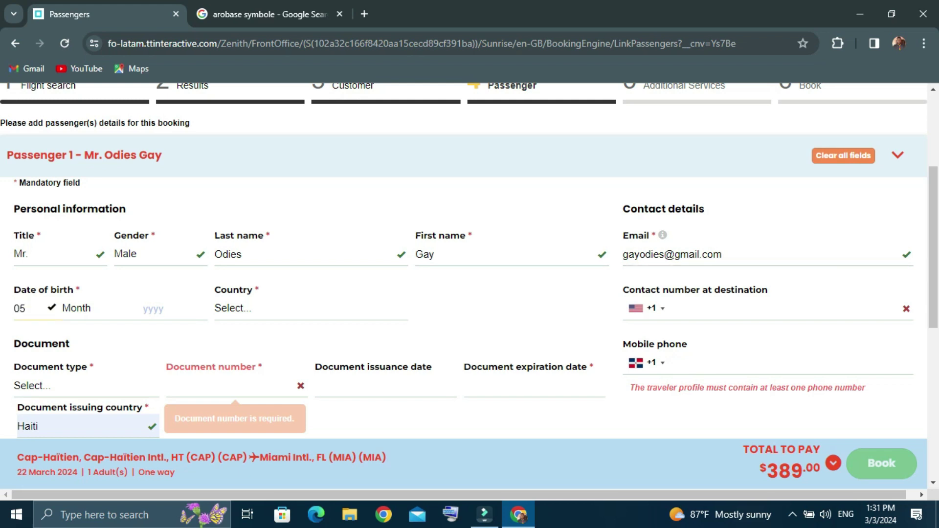
{"action": "key", "text": "Down"}
{"action": "key", "text": "Down"}
{"action": "key", "text": "Down"}
{"action": "key", "text": "Down"}
{"action": "key", "text": "Down"}
{"action": "key", "text": "Down"}
{"action": "key", "text": "Down"}
{"action": "key", "text": "Down"}
{"action": "key", "text": "Down"}
{"action": "key", "text": "Down"}
{"action": "key", "text": "Down"}
{"action": "key", "text": "Down"}
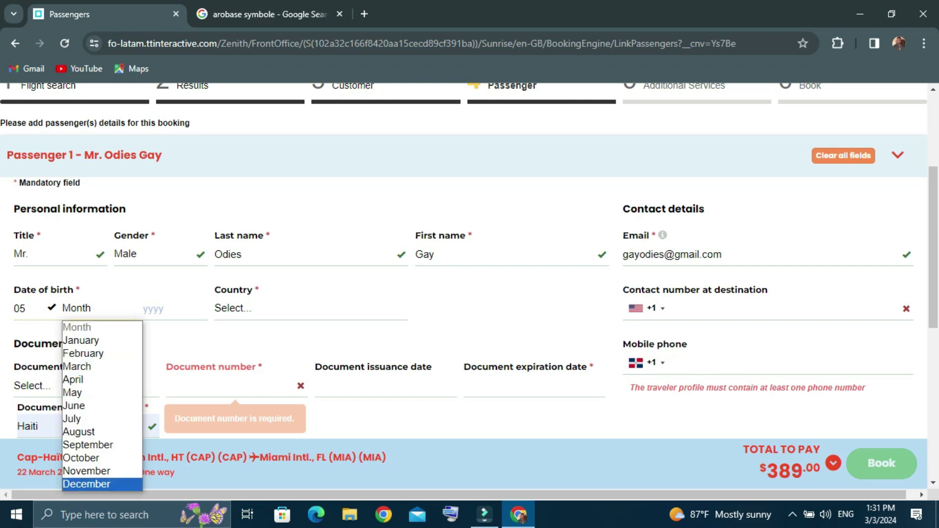
{"action": "key", "text": "Return"}
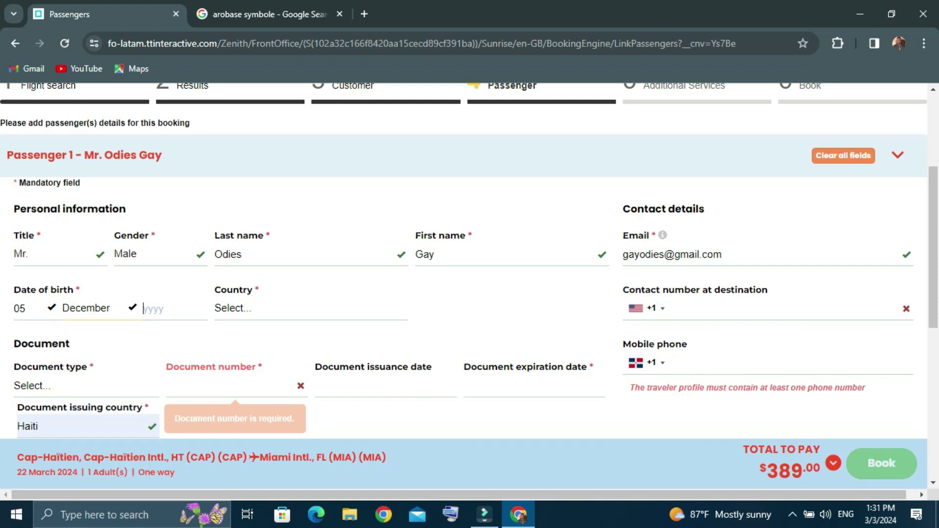
{"action": "type", "text": "2"}
{"action": "key", "text": "BackSpace"}
{"action": "type", "text": "1998"}
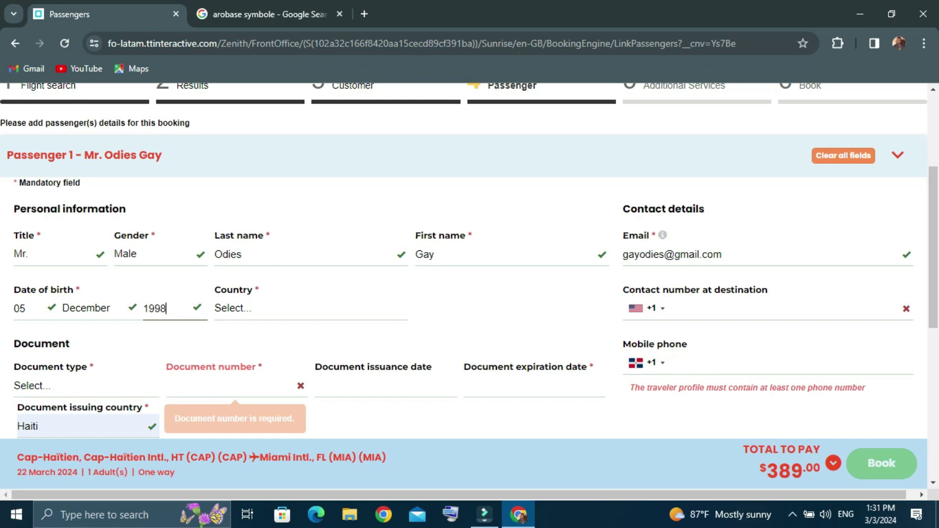
Select Haiti as the passenger's country
{"action": "key", "text": "Tab"}
{"action": "key", "text": "alt+Down"}
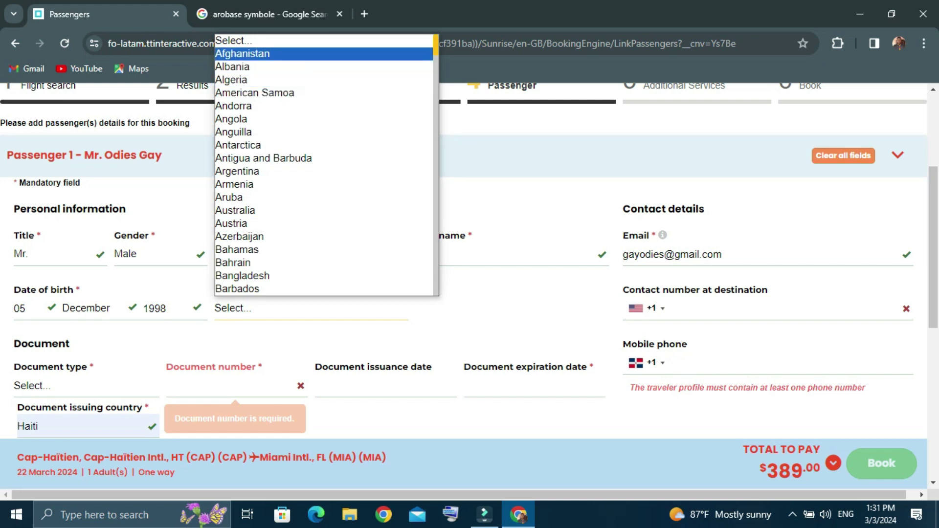
{"action": "scroll", "coordinate": [323, 165], "scroll_direction": "down", "scroll_amount": 15}
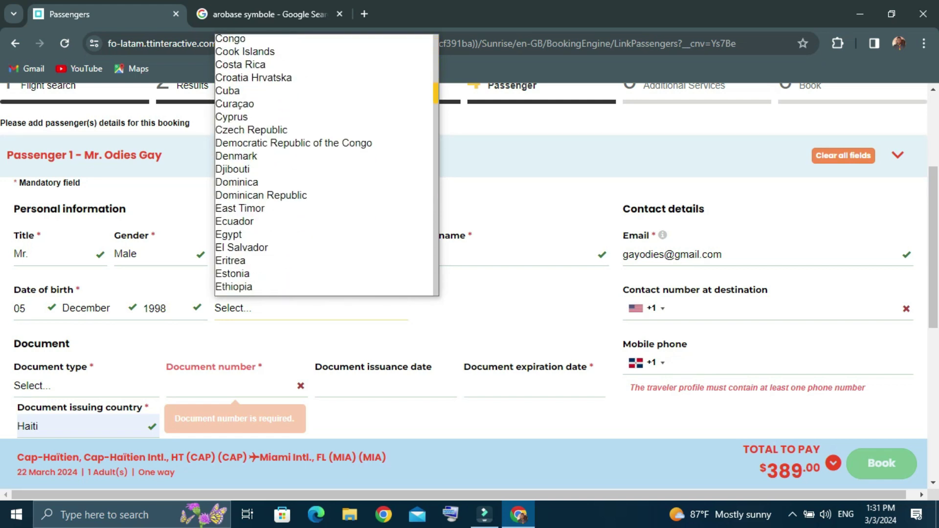
{"action": "scroll", "coordinate": [324, 165], "scroll_direction": "down", "scroll_amount": 9}
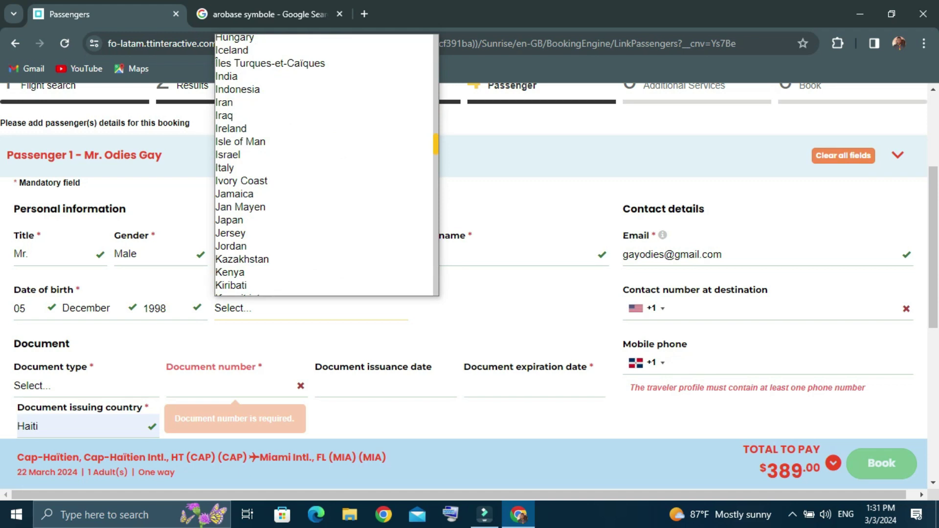
{"action": "scroll", "coordinate": [324, 165], "scroll_direction": "up", "scroll_amount": 3}
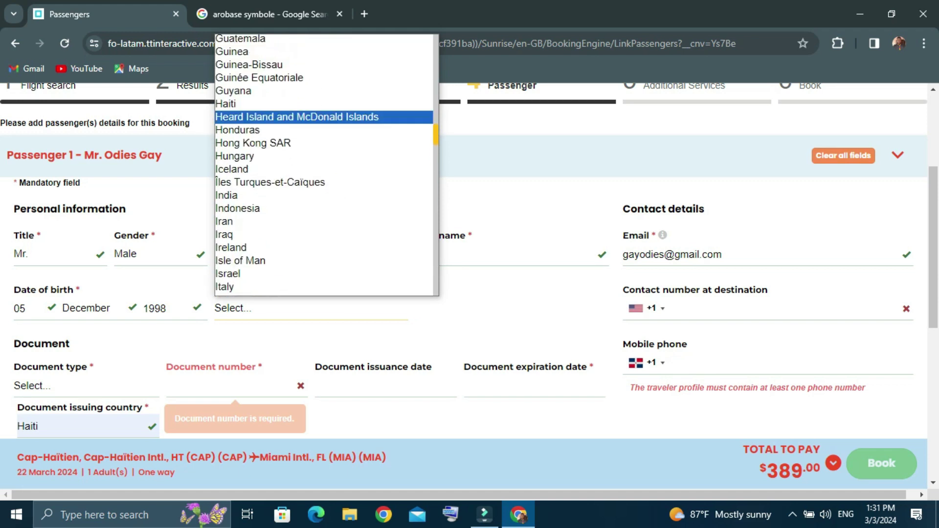
{"action": "left_click", "coordinate": [241, 100]}
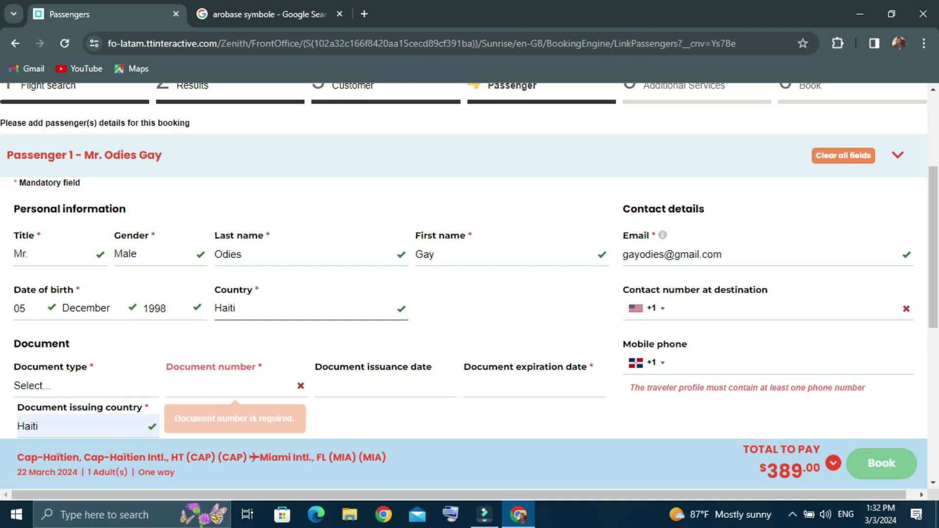
Enter the contact number at destination and the passenger's mobile phone number
{"action": "left_click", "coordinate": [672, 308]}
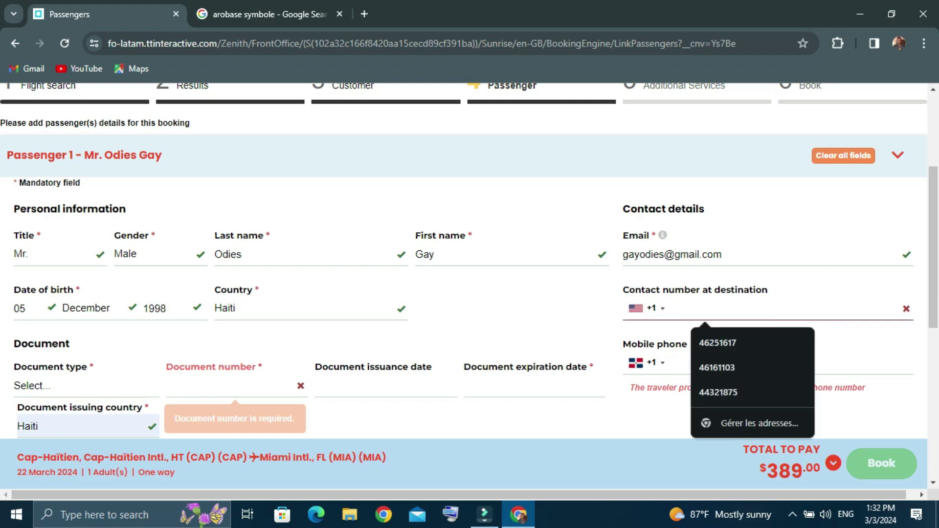
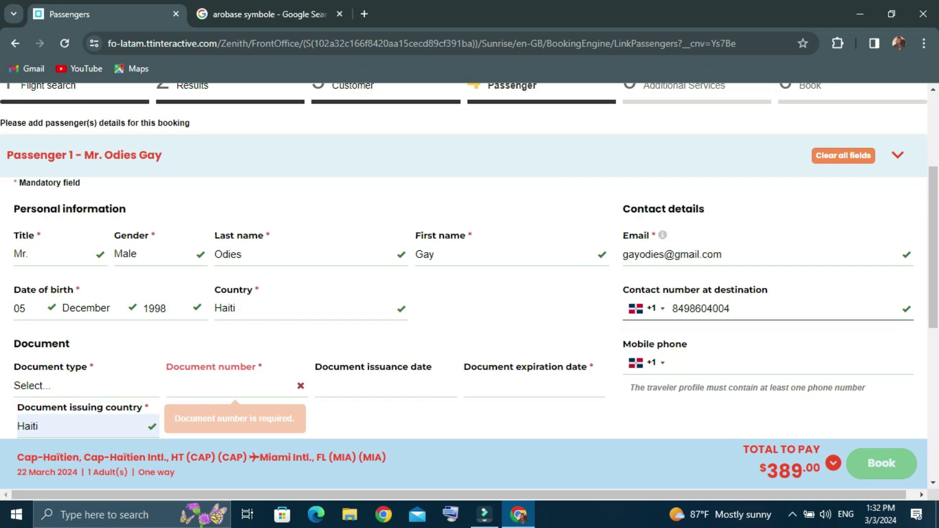
{"action": "left_click", "coordinate": [733, 362]}
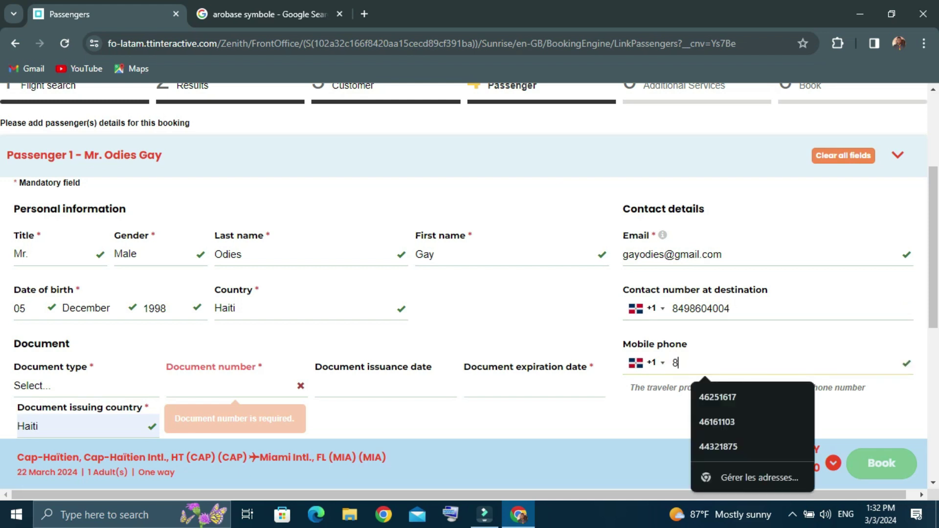
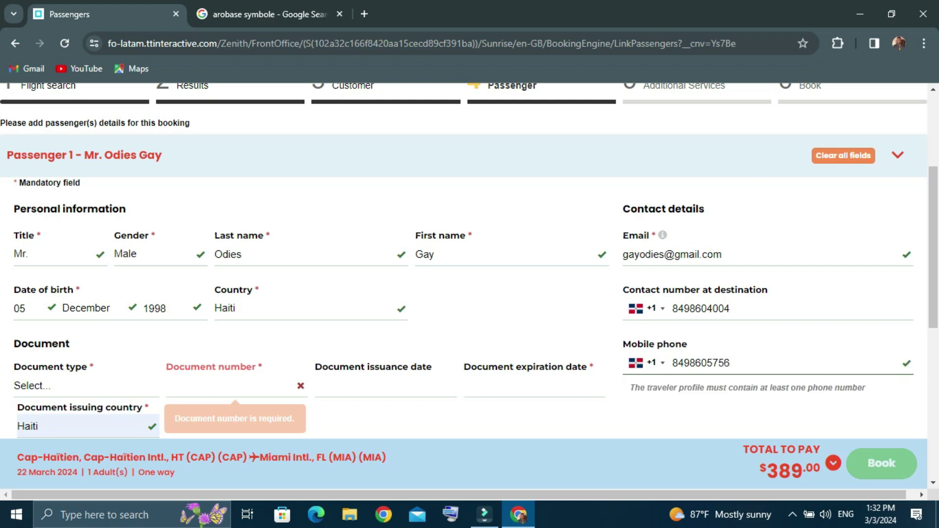
{"action": "scroll", "coordinate": [469, 287], "scroll_direction": "down", "scroll_amount": 2}
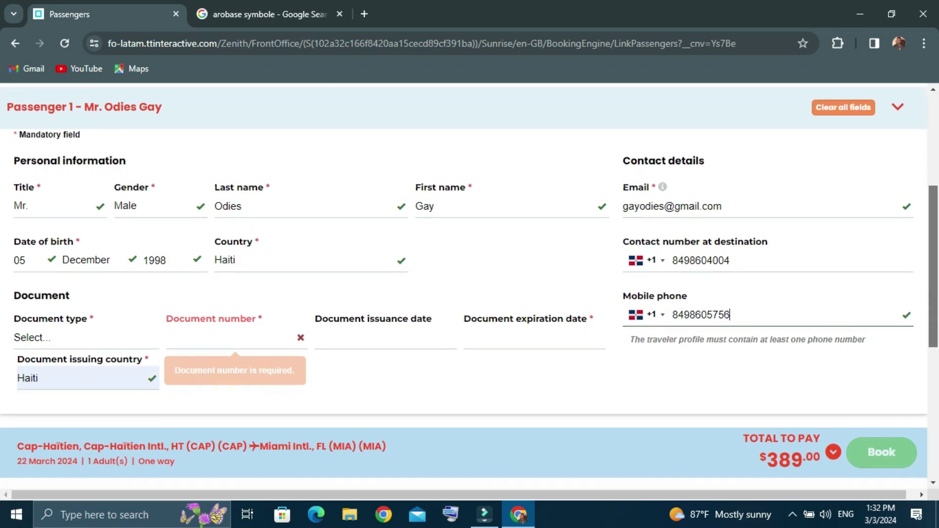
Choose Passport as the document type and enter the passport number
{"action": "scroll", "coordinate": [470, 286], "scroll_direction": "down", "scroll_amount": 2}
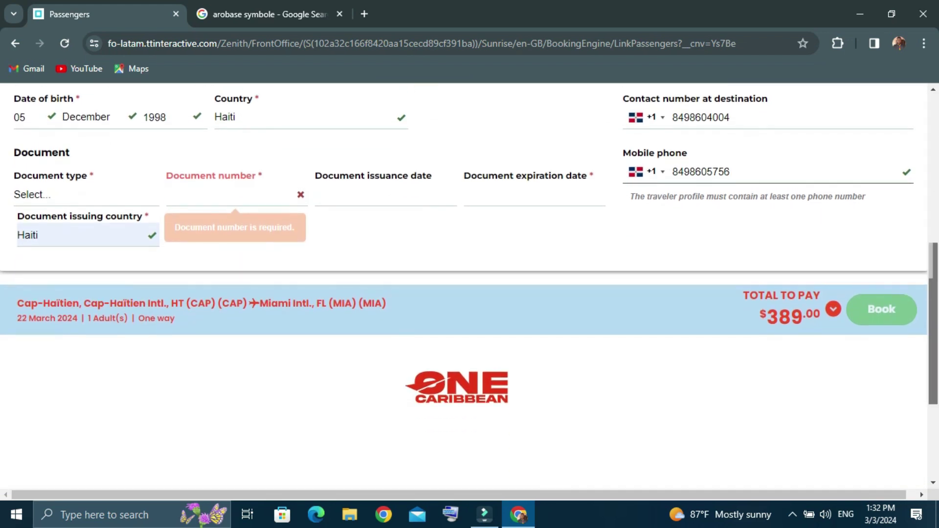
{"action": "left_click", "coordinate": [78, 195]}
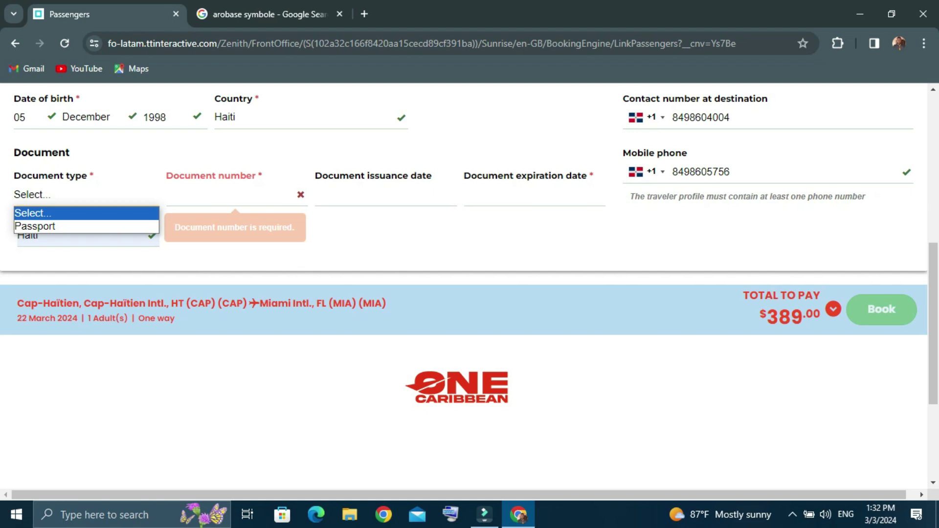
{"action": "key", "text": "Down"}
{"action": "key", "text": "Return"}
{"action": "left_click", "coordinate": [230, 195]}
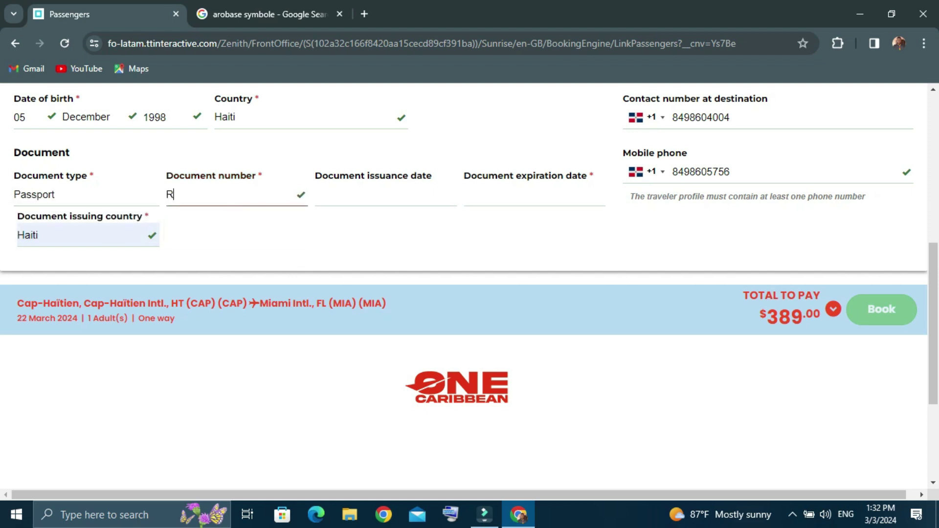
{"action": "key", "text": "Tab"}
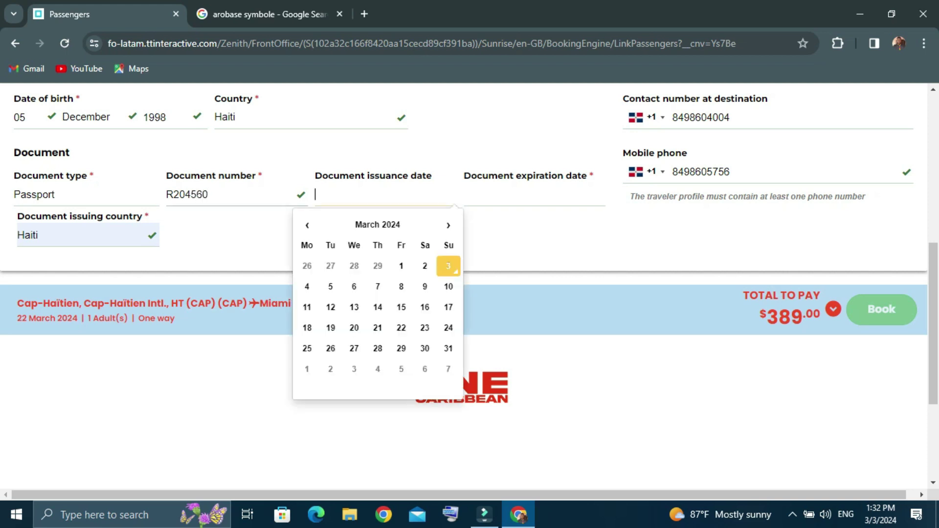
Set the issuance date to 15/03/2023 and the expiration date to 15/03/2033
{"action": "left_click", "coordinate": [401, 307]}
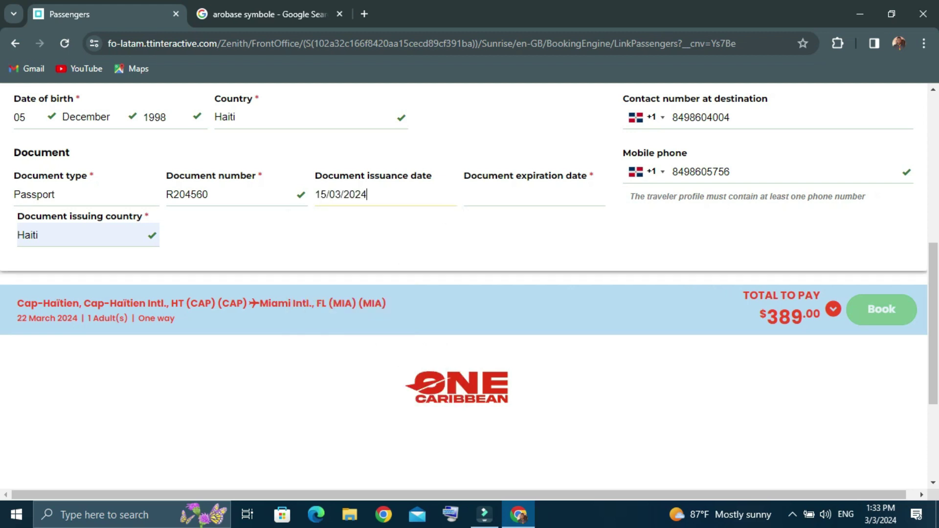
{"action": "key", "text": "BackSpace"}
{"action": "key", "text": "BackSpace"}
{"action": "key", "text": "BackSpace"}
{"action": "type", "text": "023"}
{"action": "left_click", "coordinate": [465, 195]}
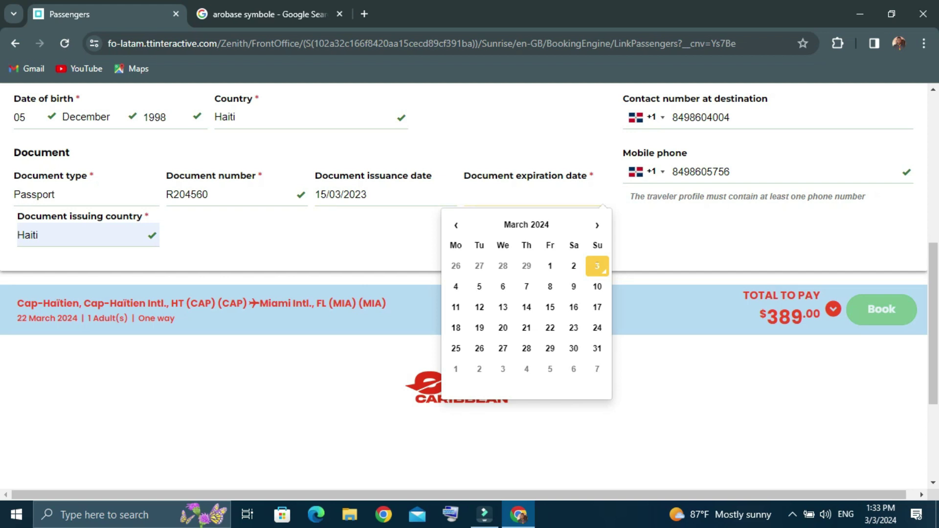
{"action": "type", "text": "15/03/2033"}
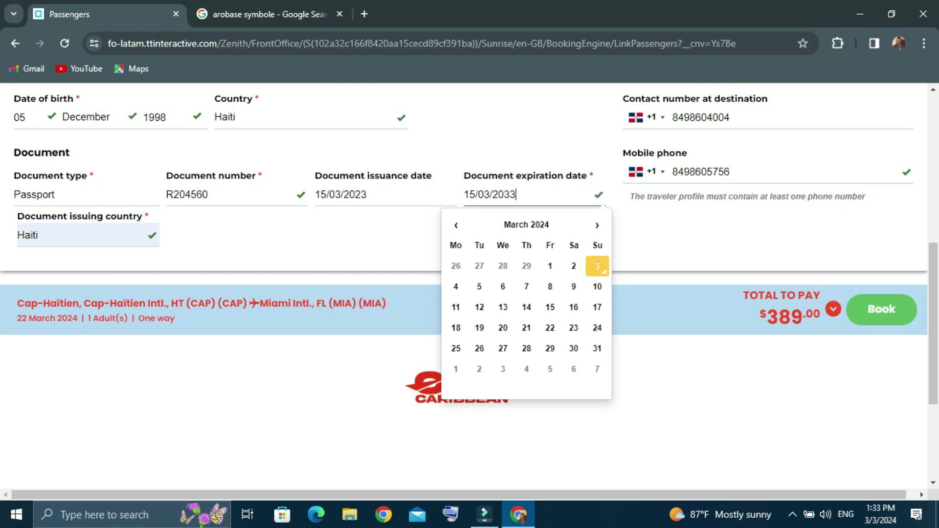
{"action": "key", "text": "Tab"}
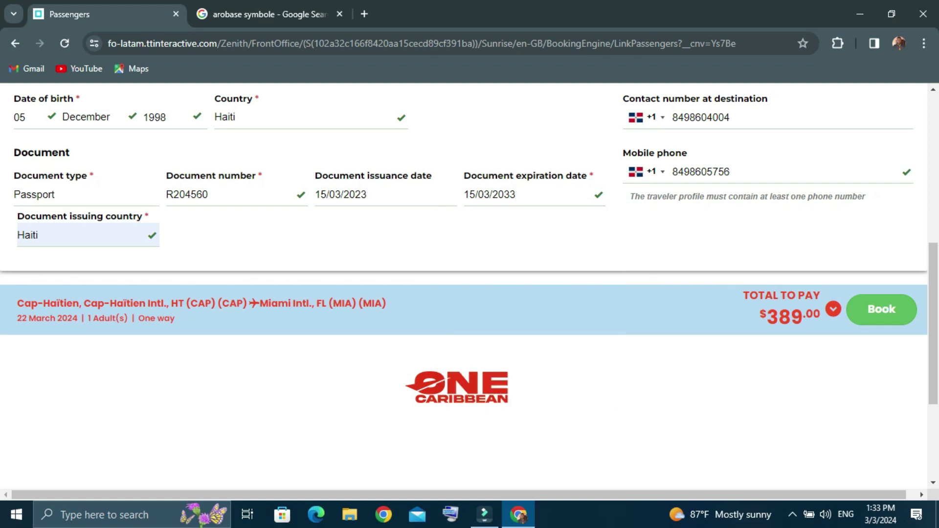
{"action": "key", "text": "alt+Down"}
Keep Haiti as the document issuing country and book the flight
{"action": "key", "text": "Return"}
{"action": "scroll", "coordinate": [463, 272], "scroll_direction": "up", "scroll_amount": 4}
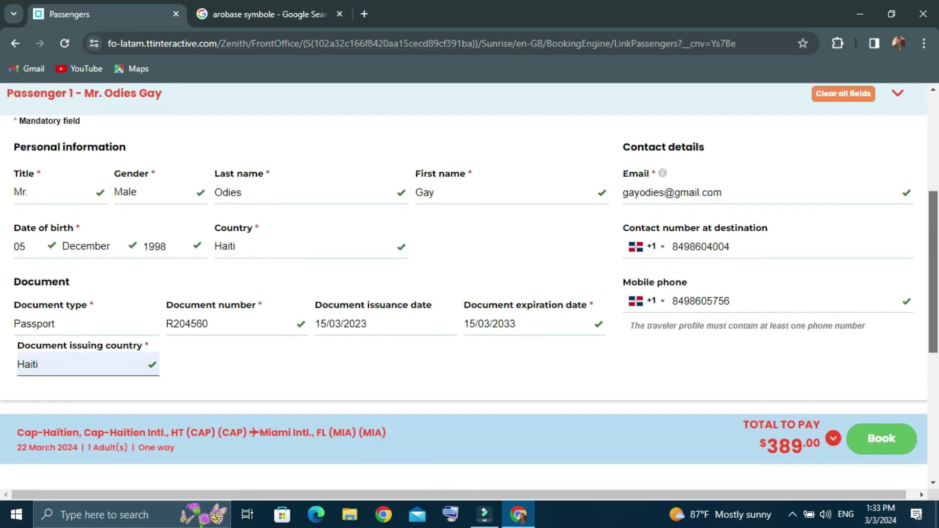
{"action": "scroll", "coordinate": [464, 286], "scroll_direction": "down", "scroll_amount": 4}
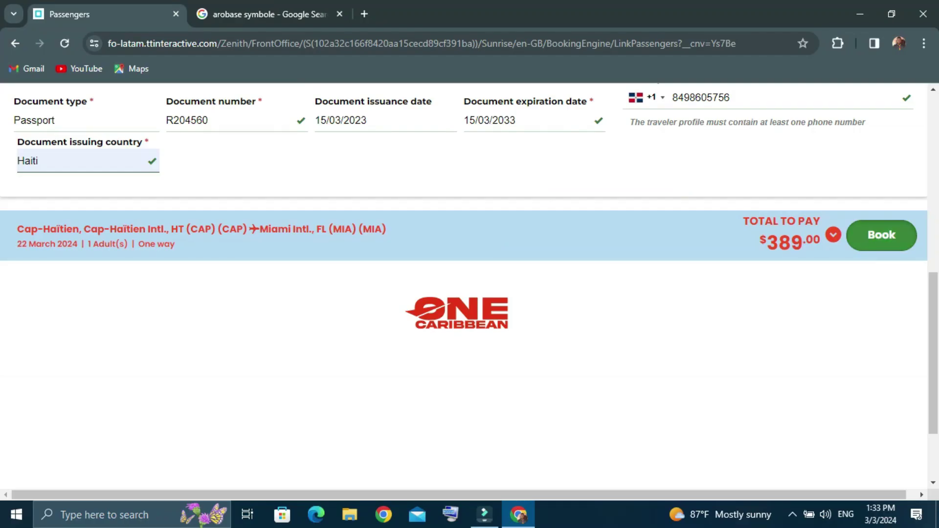
{"action": "left_click", "coordinate": [830, 313]}
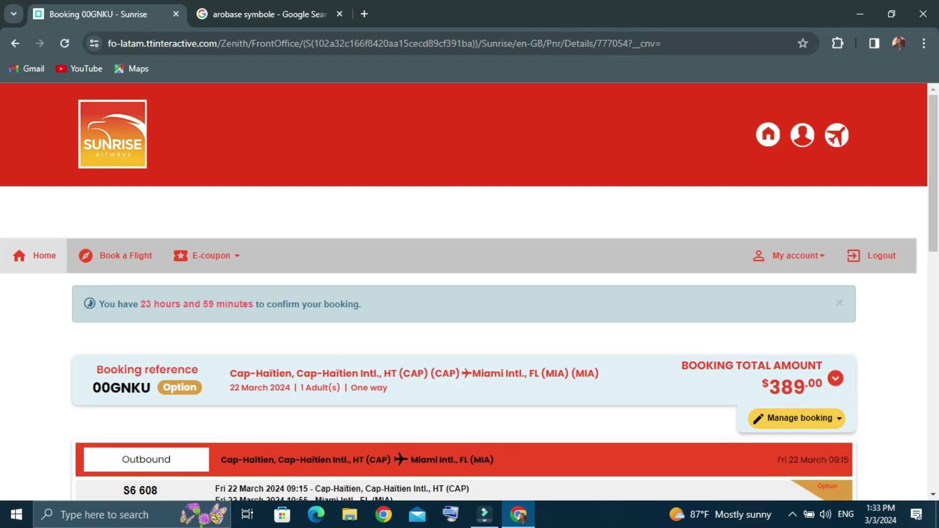
Scroll through the Cap-Haïtien to Miami booking details showing the $389.00 total
{"action": "scroll", "coordinate": [469, 294], "scroll_direction": "down", "scroll_amount": 2}
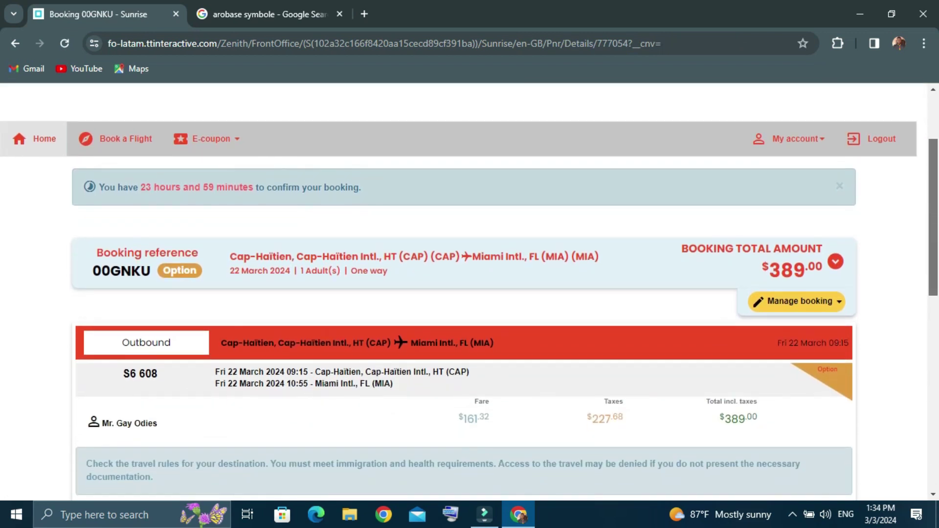
{"action": "scroll", "coordinate": [470, 293], "scroll_direction": "down", "scroll_amount": 1}
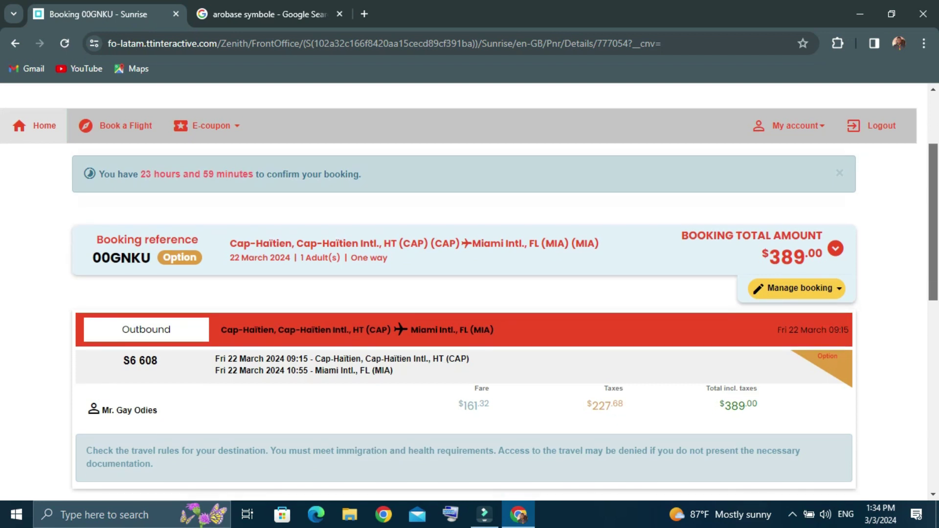
{"action": "scroll", "coordinate": [469, 293], "scroll_direction": "down", "scroll_amount": 1}
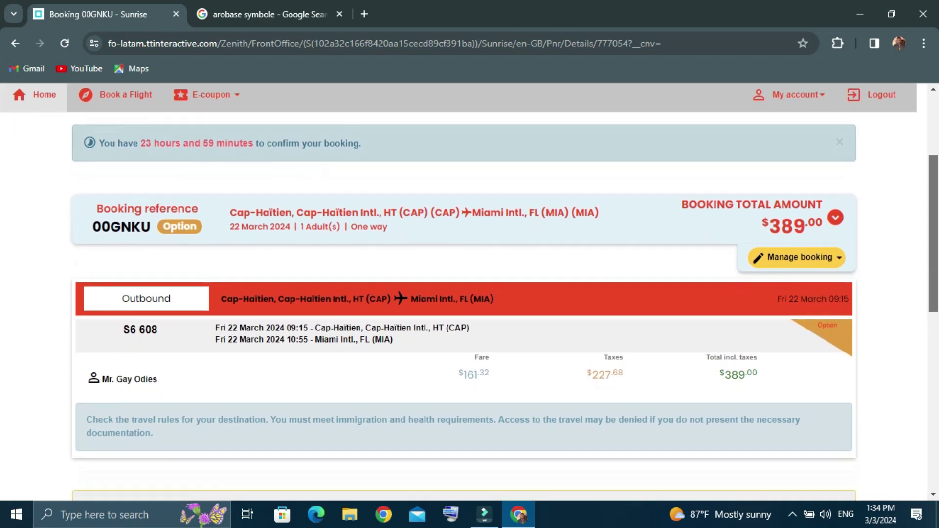
{"action": "scroll", "coordinate": [463, 292], "scroll_direction": "down", "scroll_amount": 1}
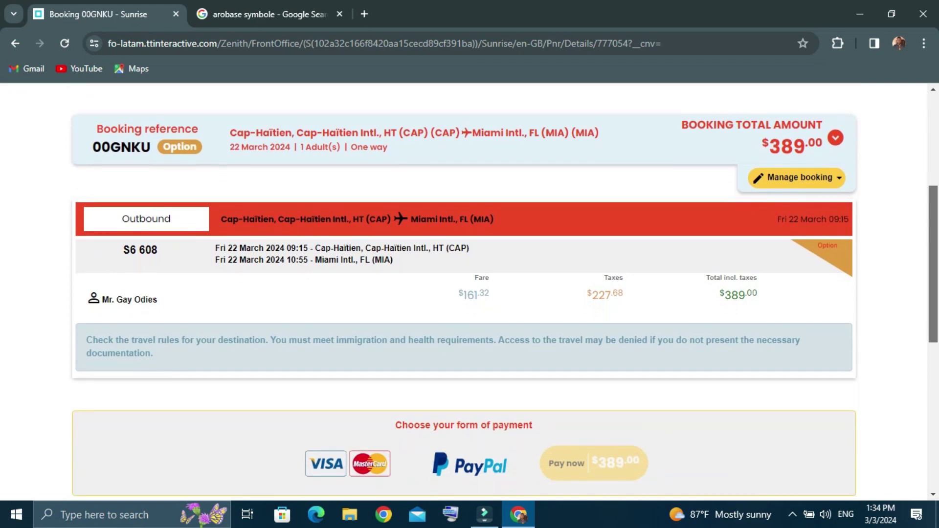
{"action": "scroll", "coordinate": [463, 292], "scroll_direction": "up", "scroll_amount": 3}
{"action": "scroll", "coordinate": [464, 292], "scroll_direction": "down", "scroll_amount": 3}
{"action": "scroll", "coordinate": [463, 292], "scroll_direction": "up", "scroll_amount": 1}
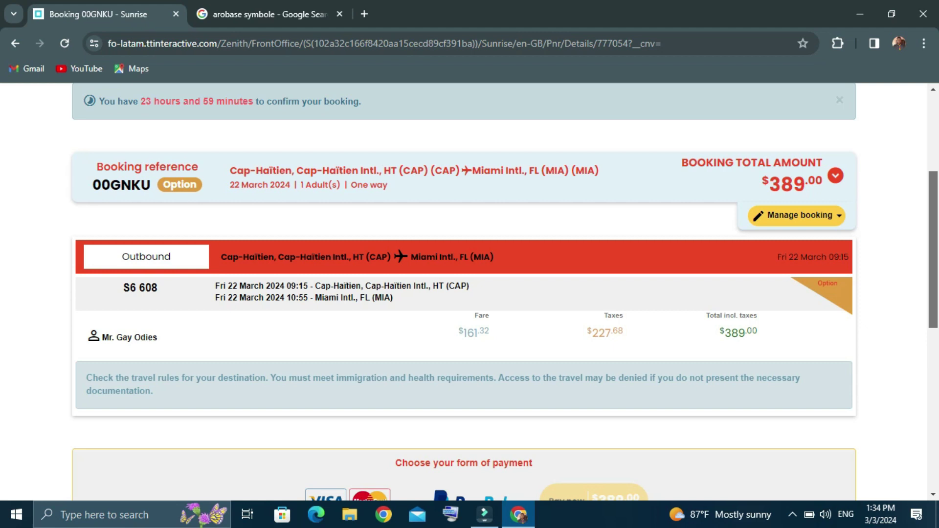
{"action": "scroll", "coordinate": [504, 292], "scroll_direction": "down", "scroll_amount": 1}
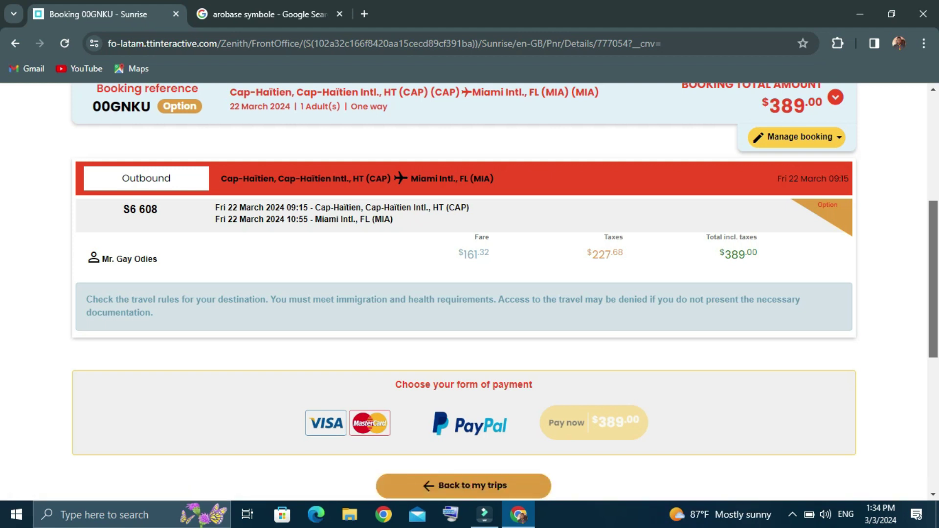
{"action": "scroll", "coordinate": [464, 294], "scroll_direction": "down", "scroll_amount": 5}
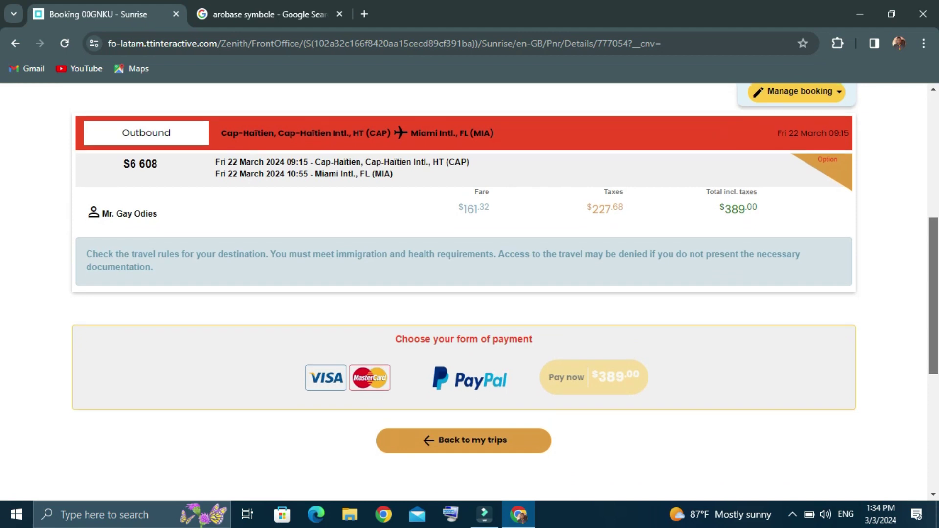
{"action": "scroll", "coordinate": [464, 293], "scroll_direction": "up", "scroll_amount": 3}
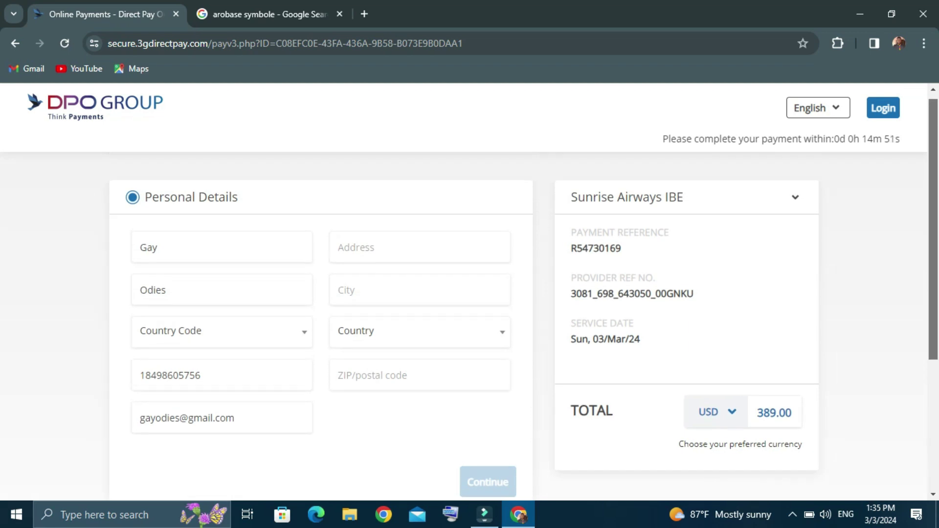
Fill the payer's address using the first saved address suggestion
{"action": "left_click", "coordinate": [391, 247]}
{"action": "key", "text": "Down"}
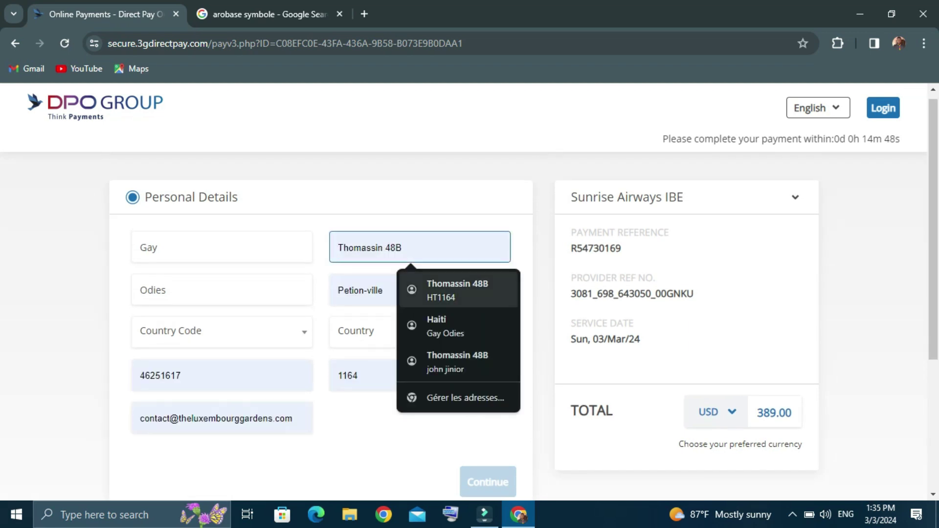
{"action": "key", "text": "Return"}
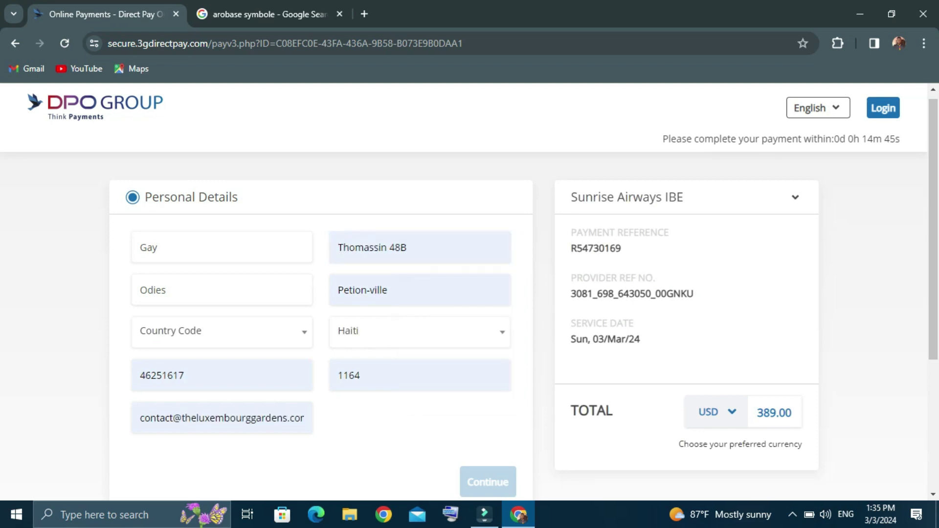
{"action": "scroll", "coordinate": [469, 294], "scroll_direction": "down", "scroll_amount": 1}
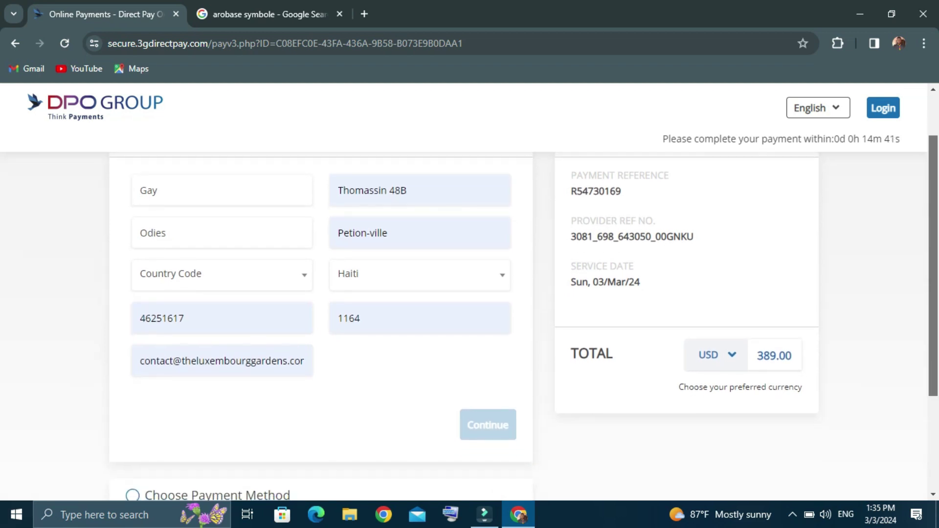
{"action": "scroll", "coordinate": [469, 313], "scroll_direction": "up", "scroll_amount": 1}
{"action": "scroll", "coordinate": [469, 294], "scroll_direction": "down", "scroll_amount": 1}
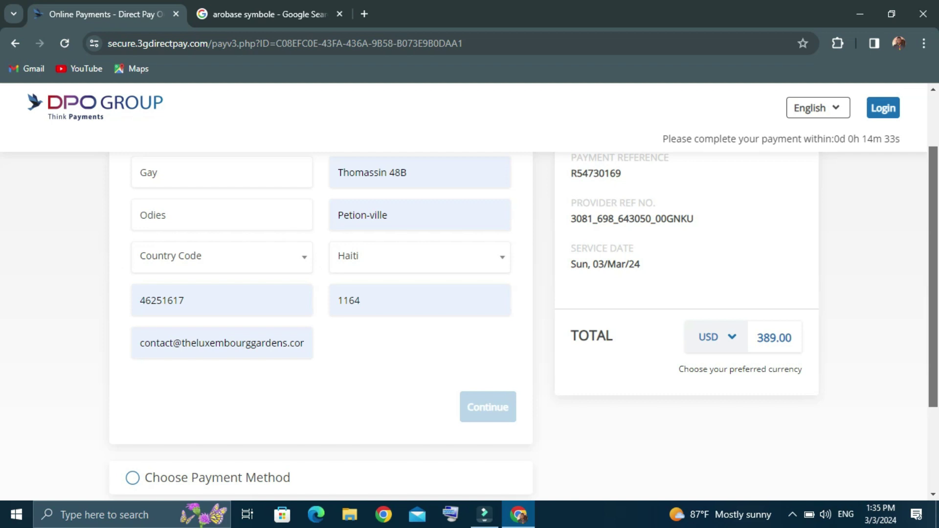
Set the phone country code to Haiti (+509) and continue to payment method
{"action": "left_click", "coordinate": [220, 256]}
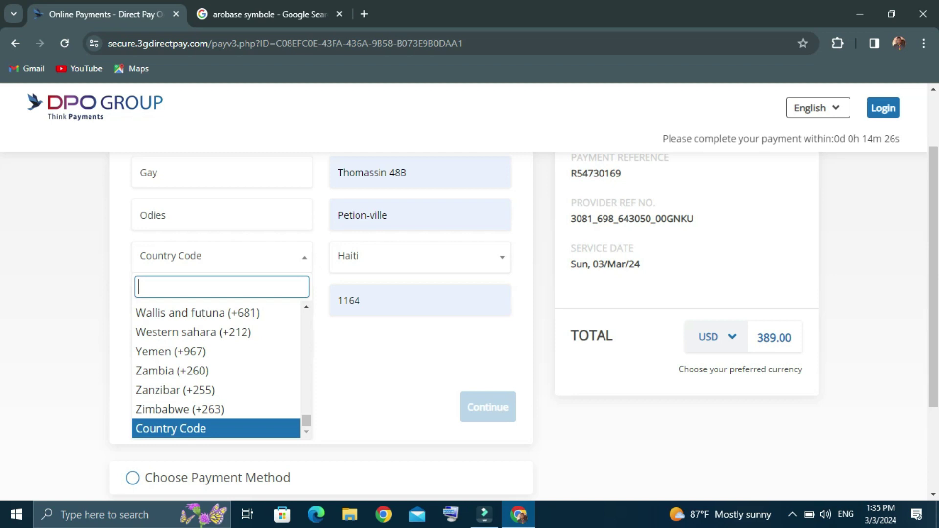
{"action": "type", "text": "509"}
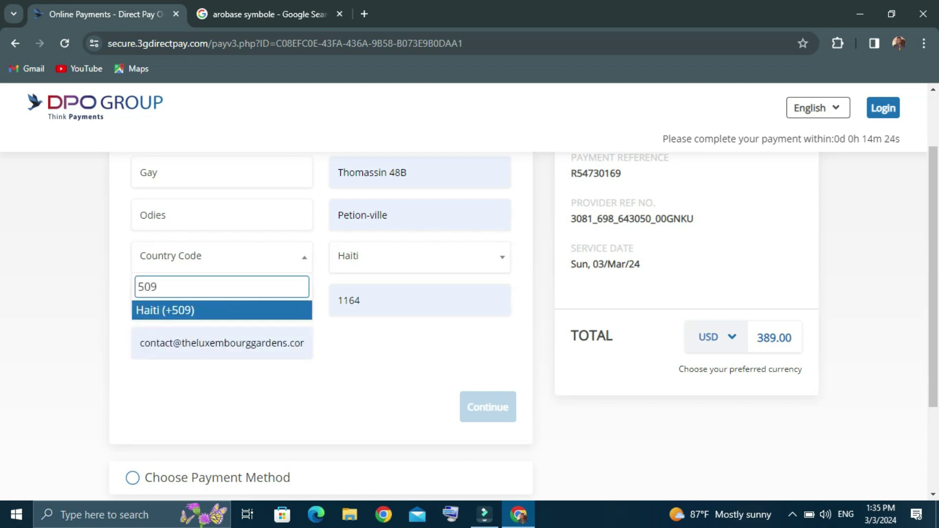
{"action": "key", "text": "Return"}
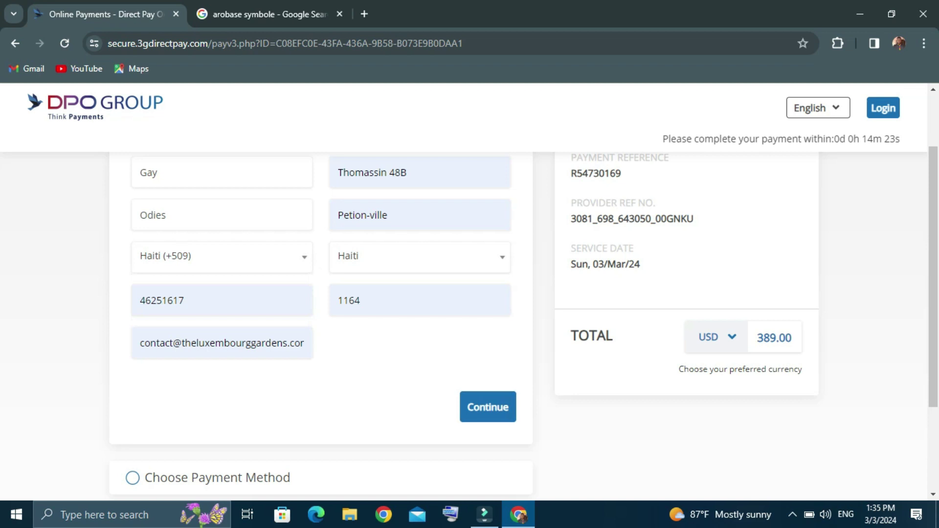
{"action": "key", "text": "Return"}
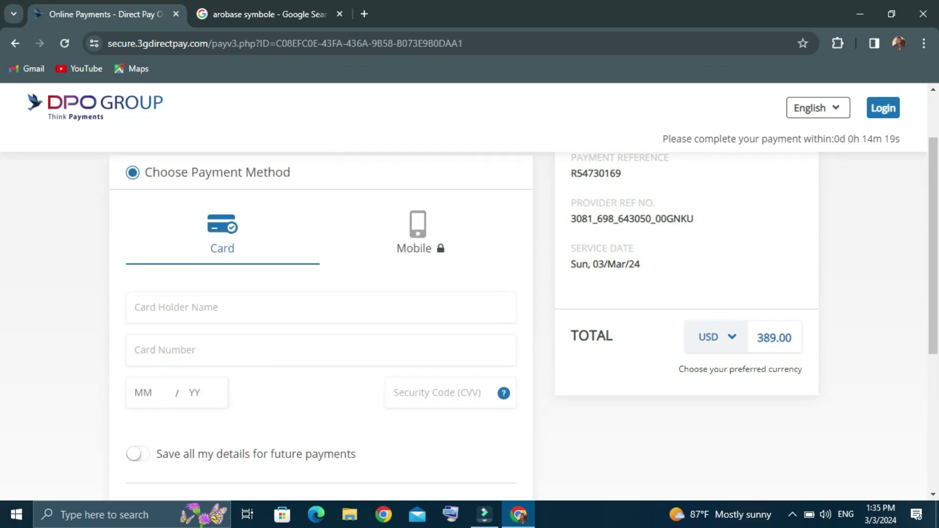
Enter the card holder name and card number, removing the extra digits
{"action": "scroll", "coordinate": [524, 310], "scroll_direction": "down", "scroll_amount": 2}
{"action": "scroll", "coordinate": [524, 310], "scroll_direction": "up", "scroll_amount": 1}
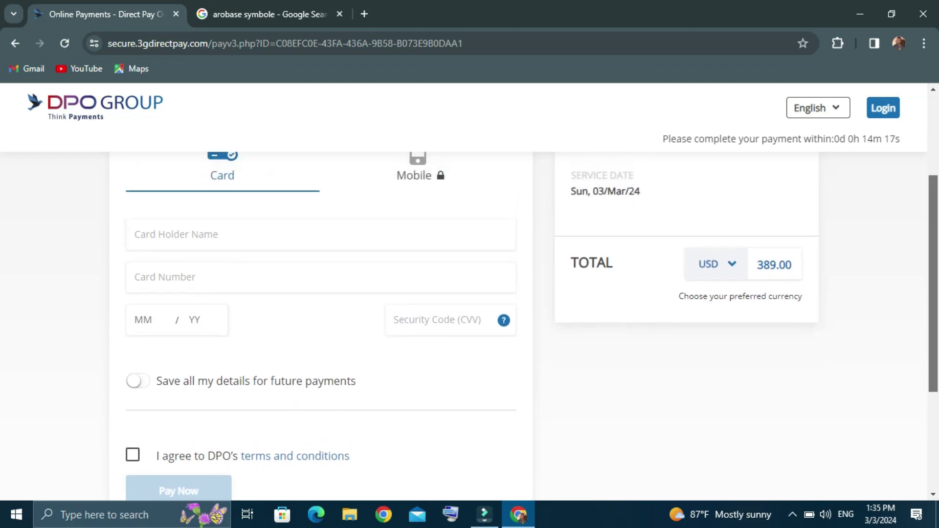
{"action": "left_click", "coordinate": [195, 234]}
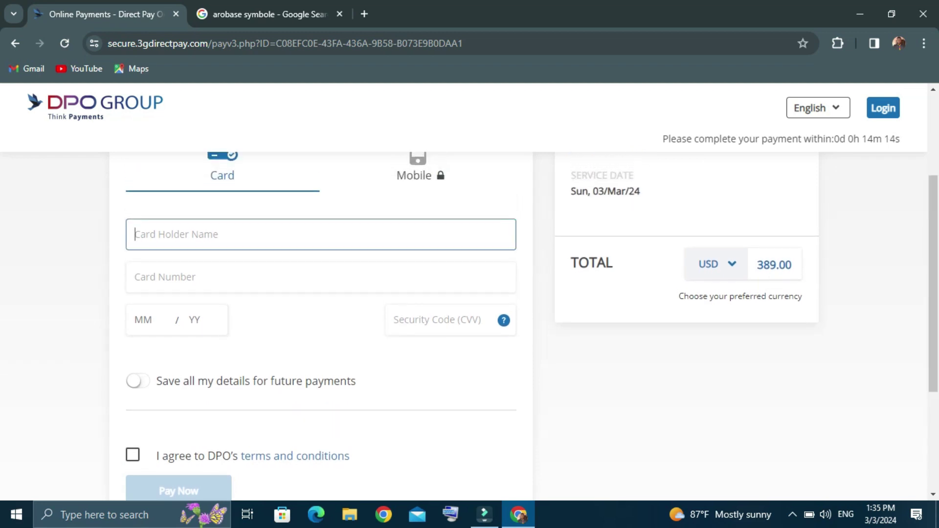
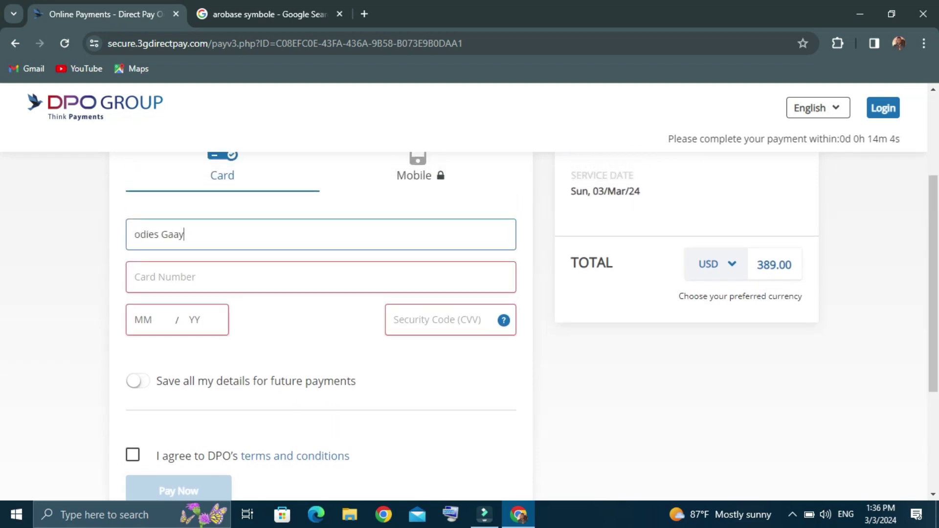
{"action": "left_click", "coordinate": [135, 276]}
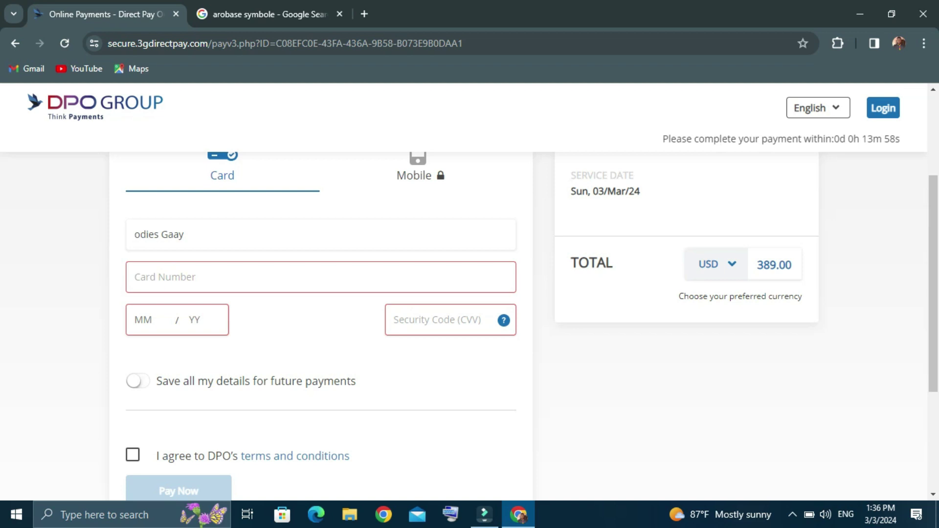
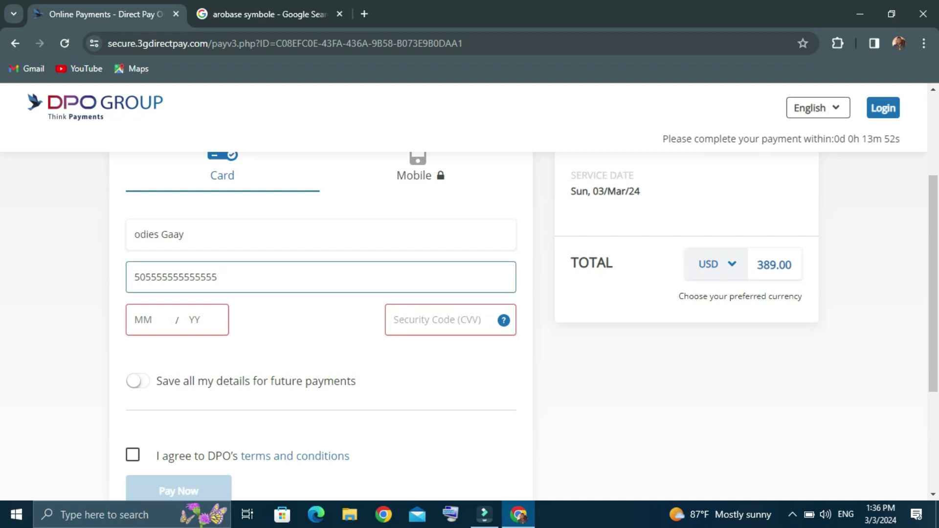
{"action": "left_click", "coordinate": [191, 320]}
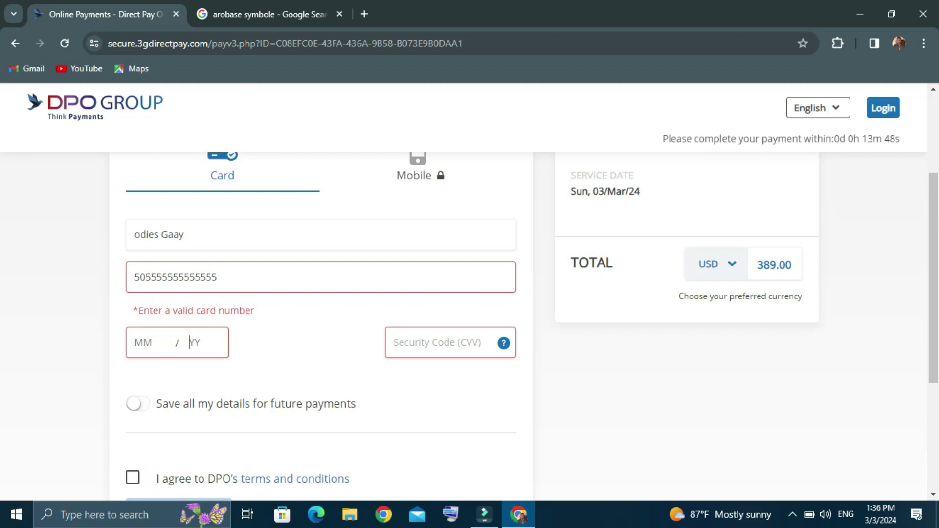
{"action": "key", "text": "BackSpace"}
{"action": "key", "text": "BackSpace"}
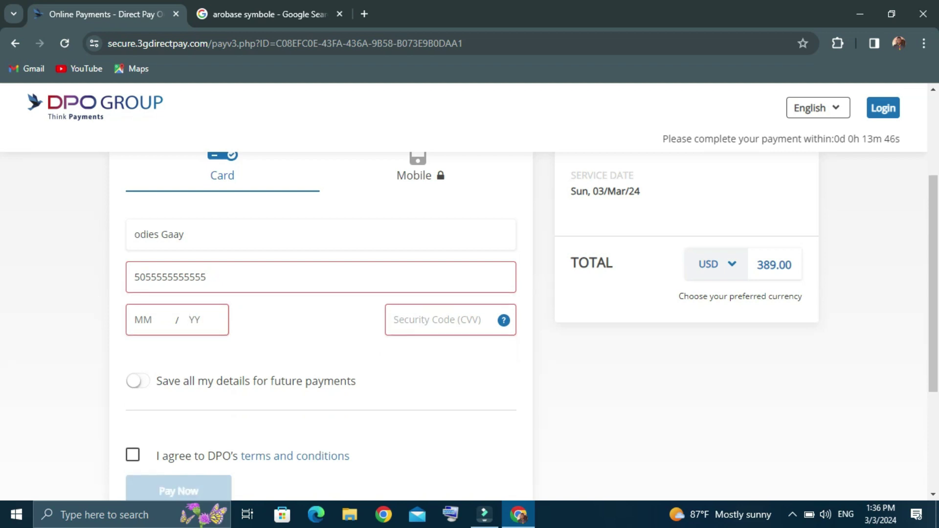
Enter expiry 12/33 and the security code, and switch on 'Save all my details'
{"action": "left_click", "coordinate": [189, 319]}
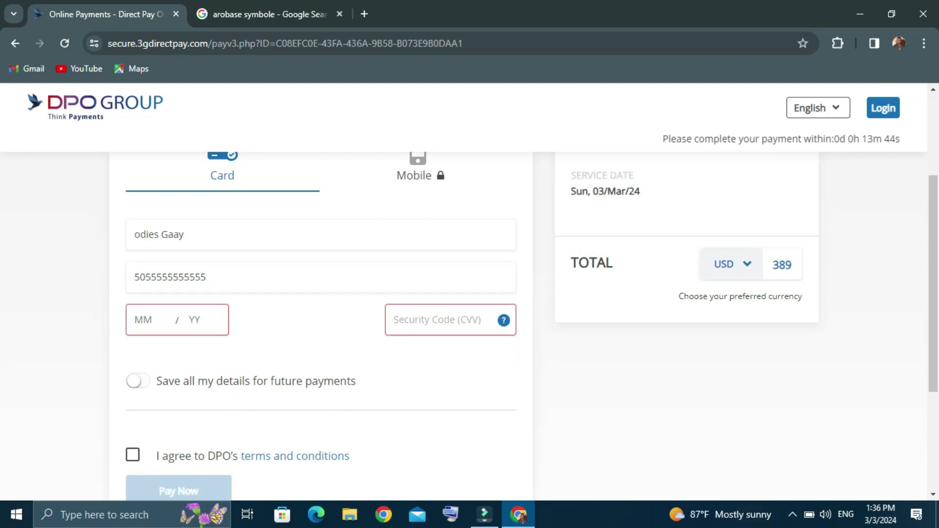
{"action": "type", "text": "12"}
{"action": "left_click", "coordinate": [136, 320]}
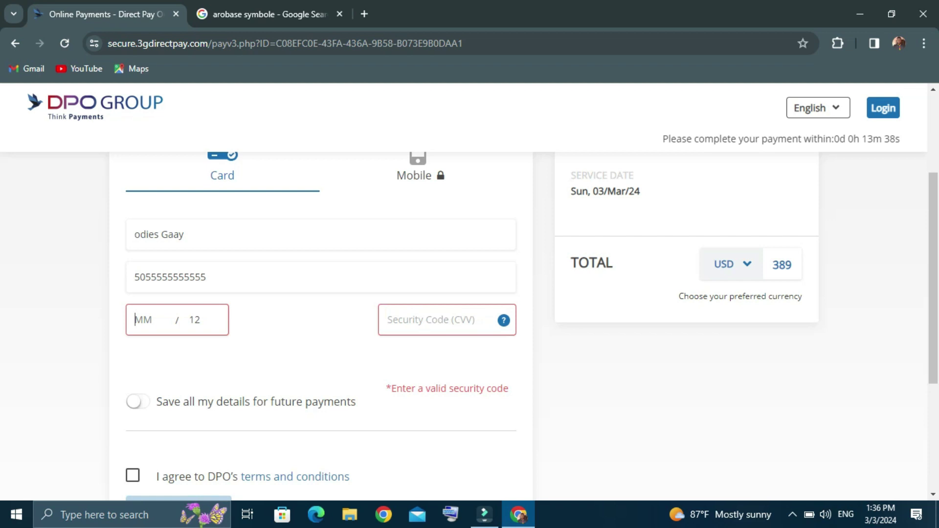
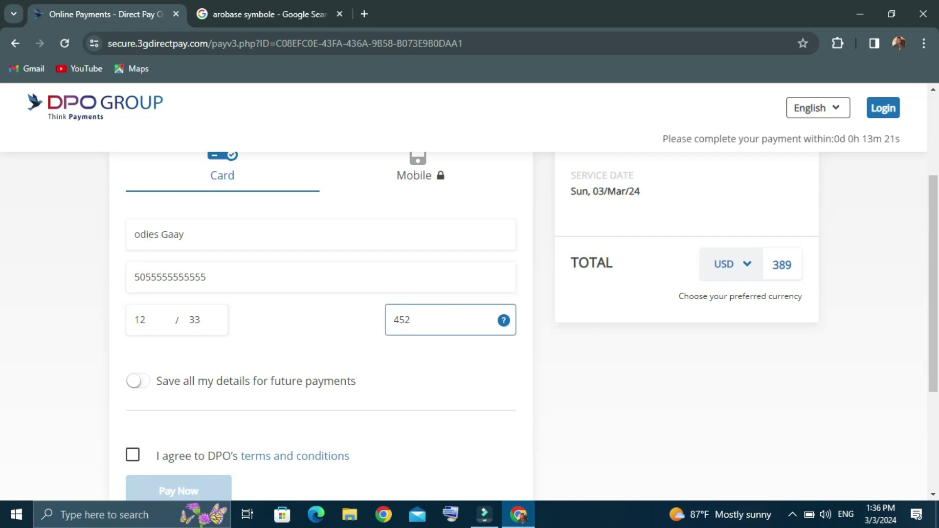
{"action": "scroll", "coordinate": [531, 326], "scroll_direction": "down", "scroll_amount": 1}
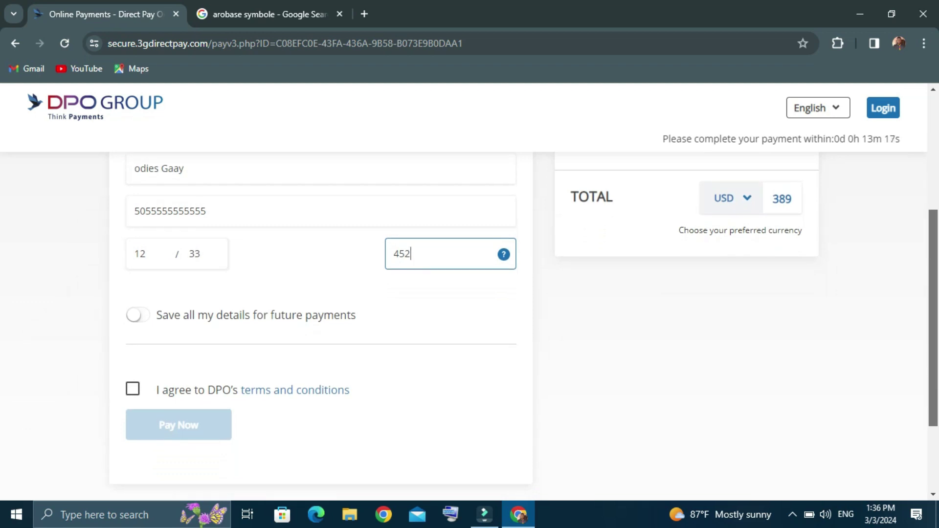
{"action": "left_click", "coordinate": [138, 315]}
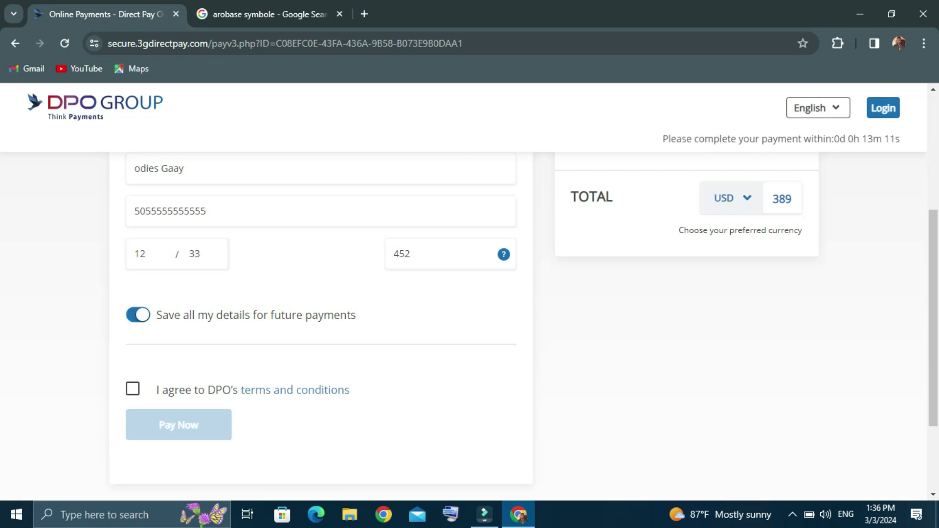
Accept DPO's terms and conditions, then go back to the Cap-Haïtien to Miami flight results
{"action": "left_click", "coordinate": [133, 388]}
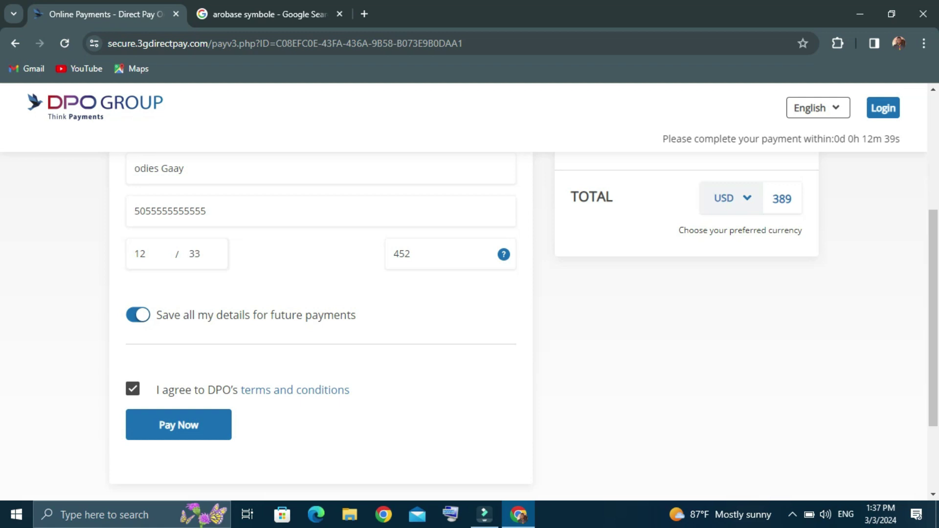
{"action": "key", "text": "shift+F10"}
{"action": "key", "text": "Escape"}
{"action": "key", "text": "Page_Up"}
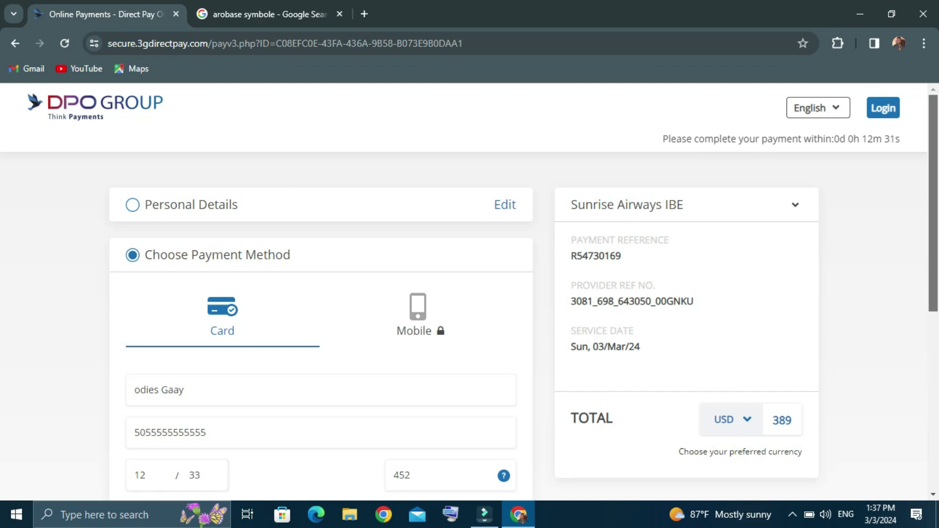
{"action": "key", "text": "alt+Left"}
{"action": "key", "text": "alt+Left"}
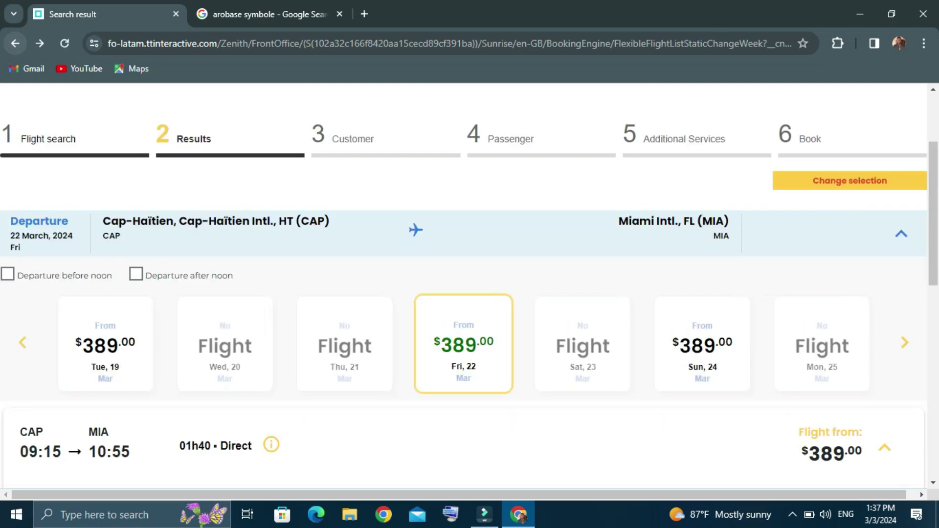
Go back to the Sunrise Airways home page and return to its top
{"action": "key", "text": "alt+Left"}
{"action": "key", "text": "alt+Left"}
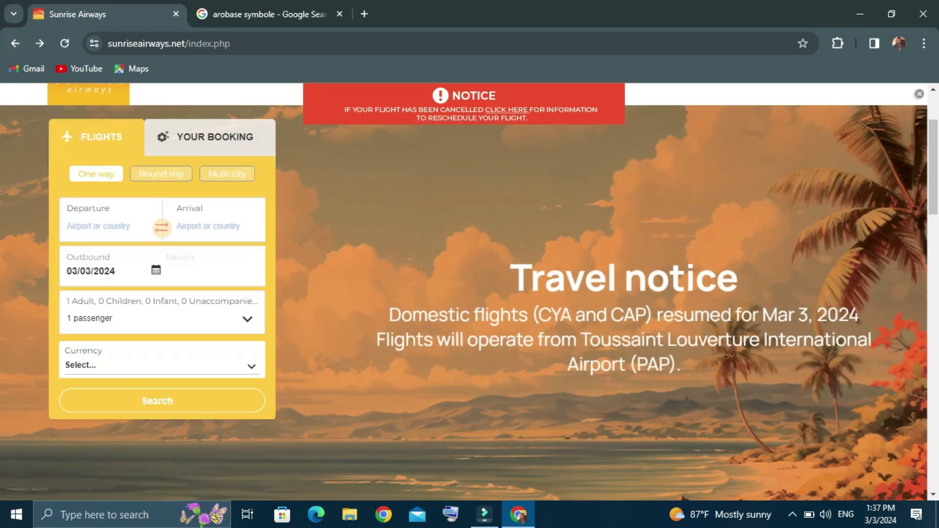
{"action": "scroll", "coordinate": [469, 292], "scroll_direction": "down", "scroll_amount": 14}
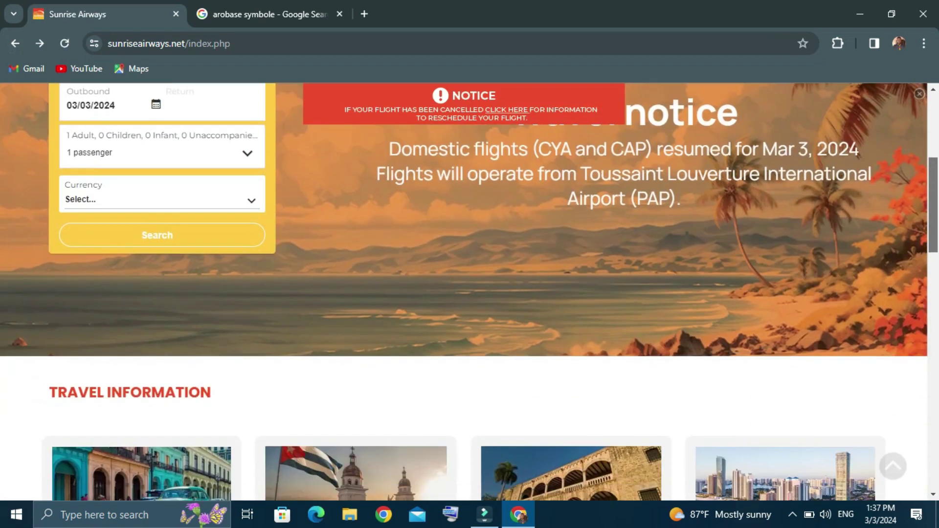
{"action": "key", "text": "Home"}
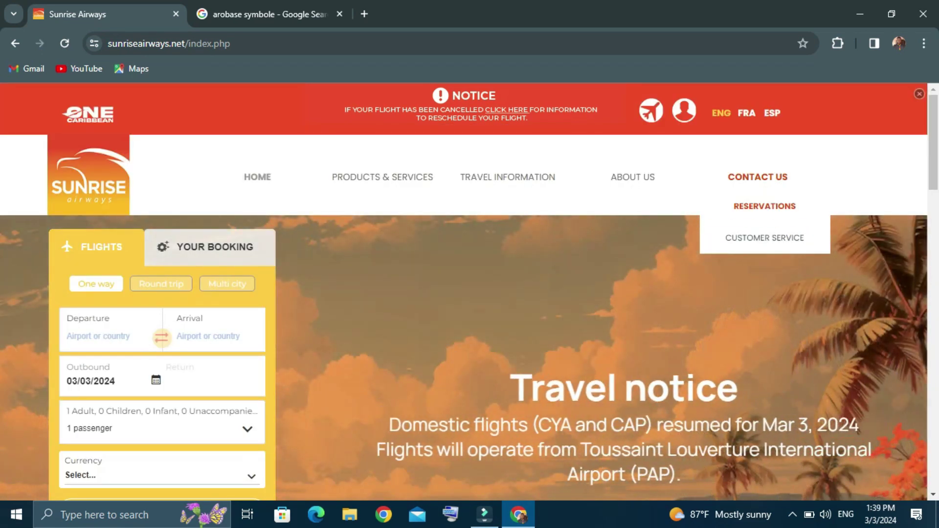
Open Sunrise Airways' Reservations page and review its call center hours, contact form and points of sale
{"action": "left_click", "coordinate": [764, 206]}
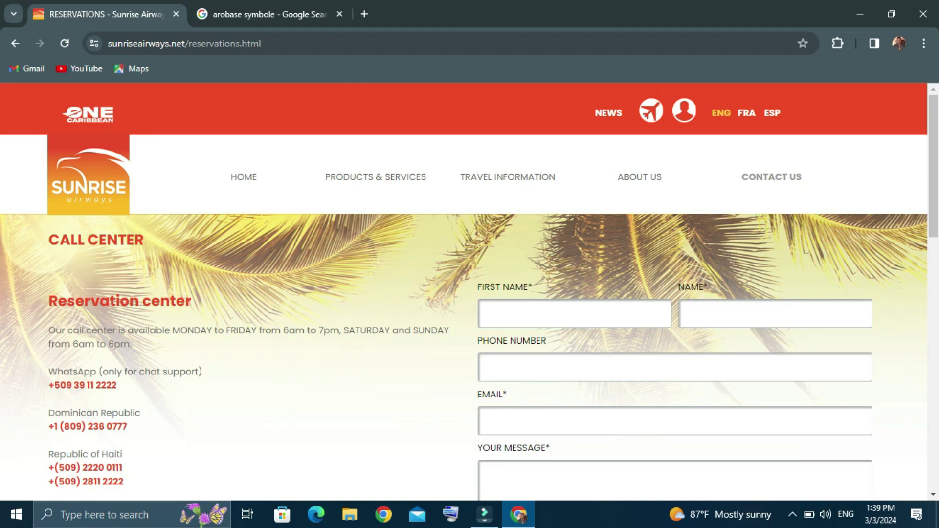
{"action": "scroll", "coordinate": [469, 289], "scroll_direction": "down", "scroll_amount": 3}
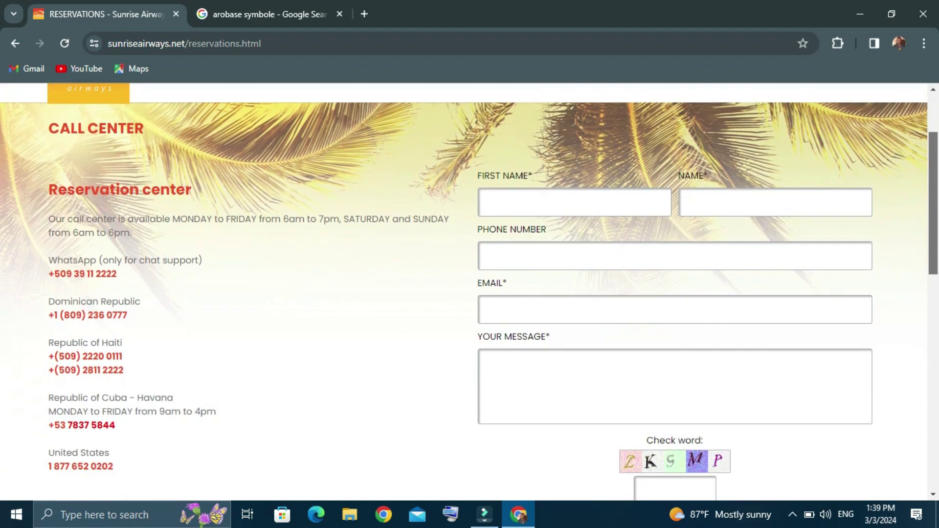
{"action": "scroll", "coordinate": [469, 290], "scroll_direction": "up", "scroll_amount": 1}
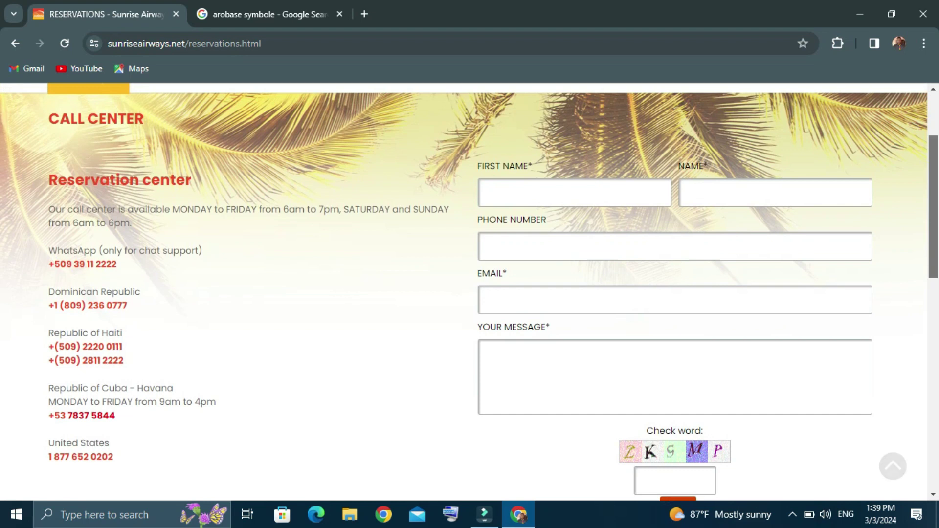
{"action": "scroll", "coordinate": [469, 291], "scroll_direction": "down", "scroll_amount": 2}
{"action": "scroll", "coordinate": [470, 291], "scroll_direction": "down", "scroll_amount": 6}
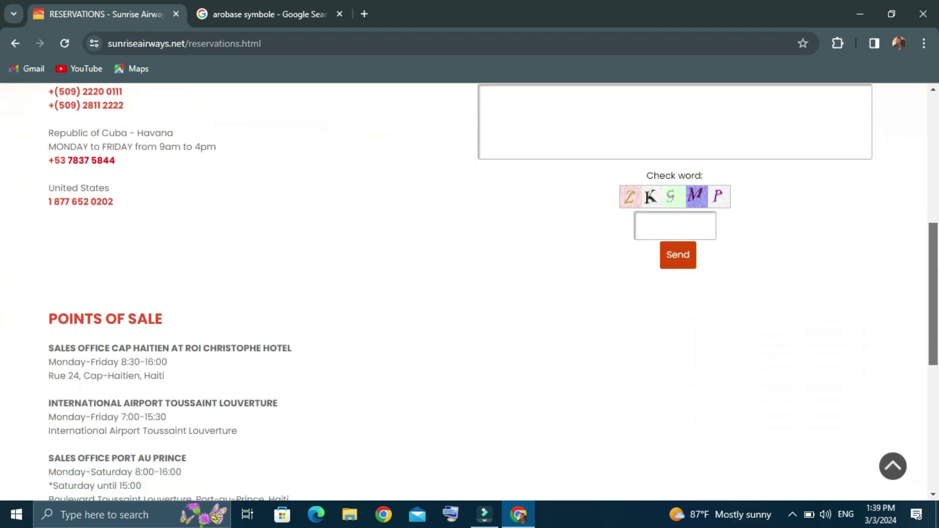
{"action": "scroll", "coordinate": [469, 290], "scroll_direction": "down", "scroll_amount": 2}
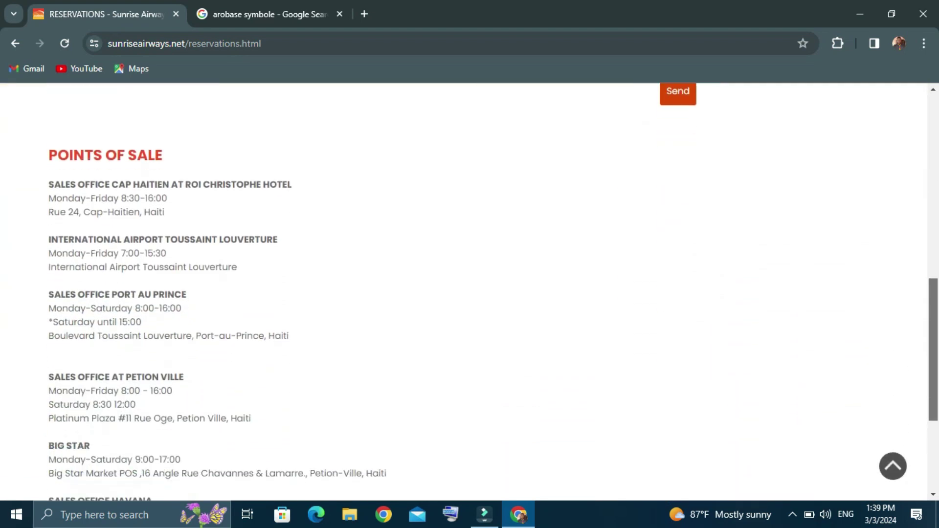